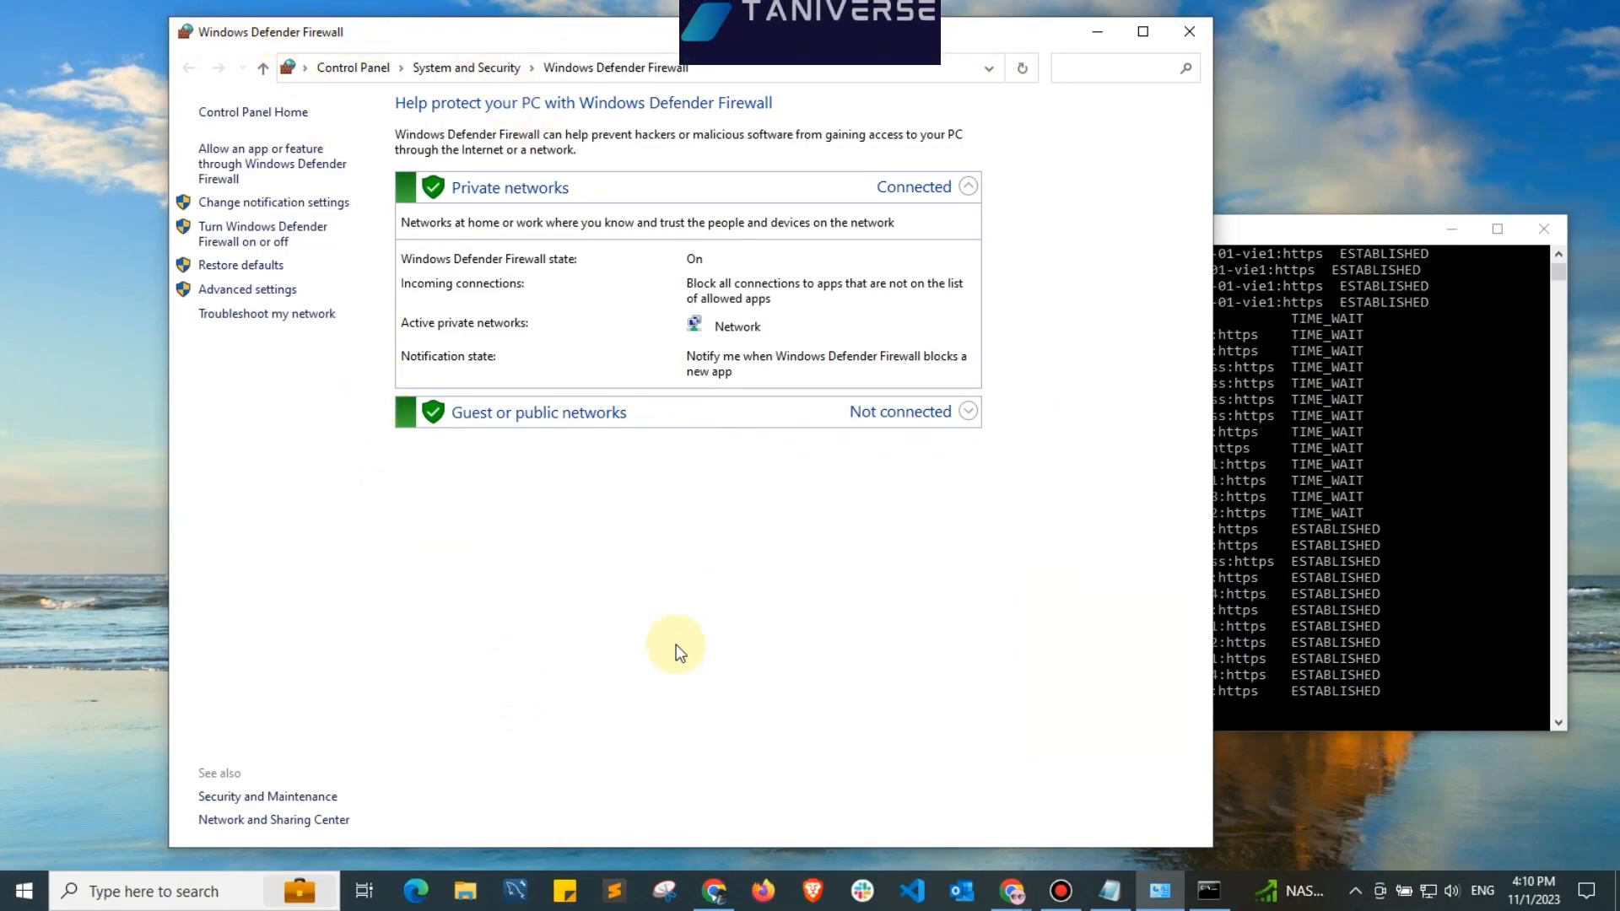
Start a new inbound rule in the firewall's advanced security settings.
{"action": "left_click", "coordinate": [260, 289]}
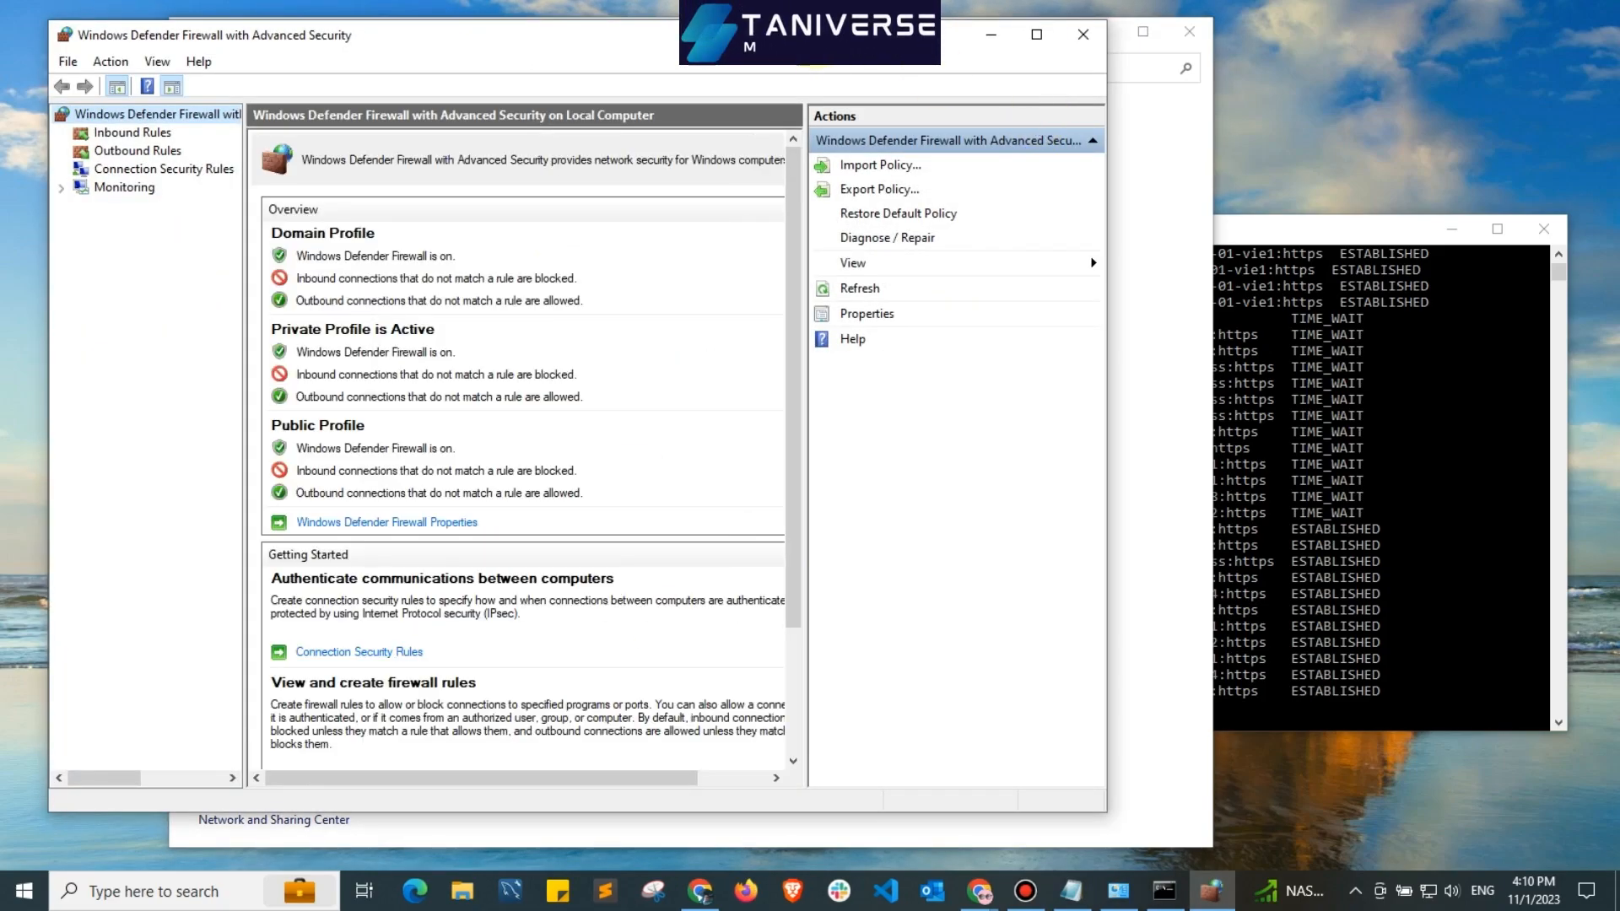
{"action": "left_click_drag", "start_coordinate": [753, 35], "coordinate": [847, 40]}
{"action": "left_click", "coordinate": [224, 138]}
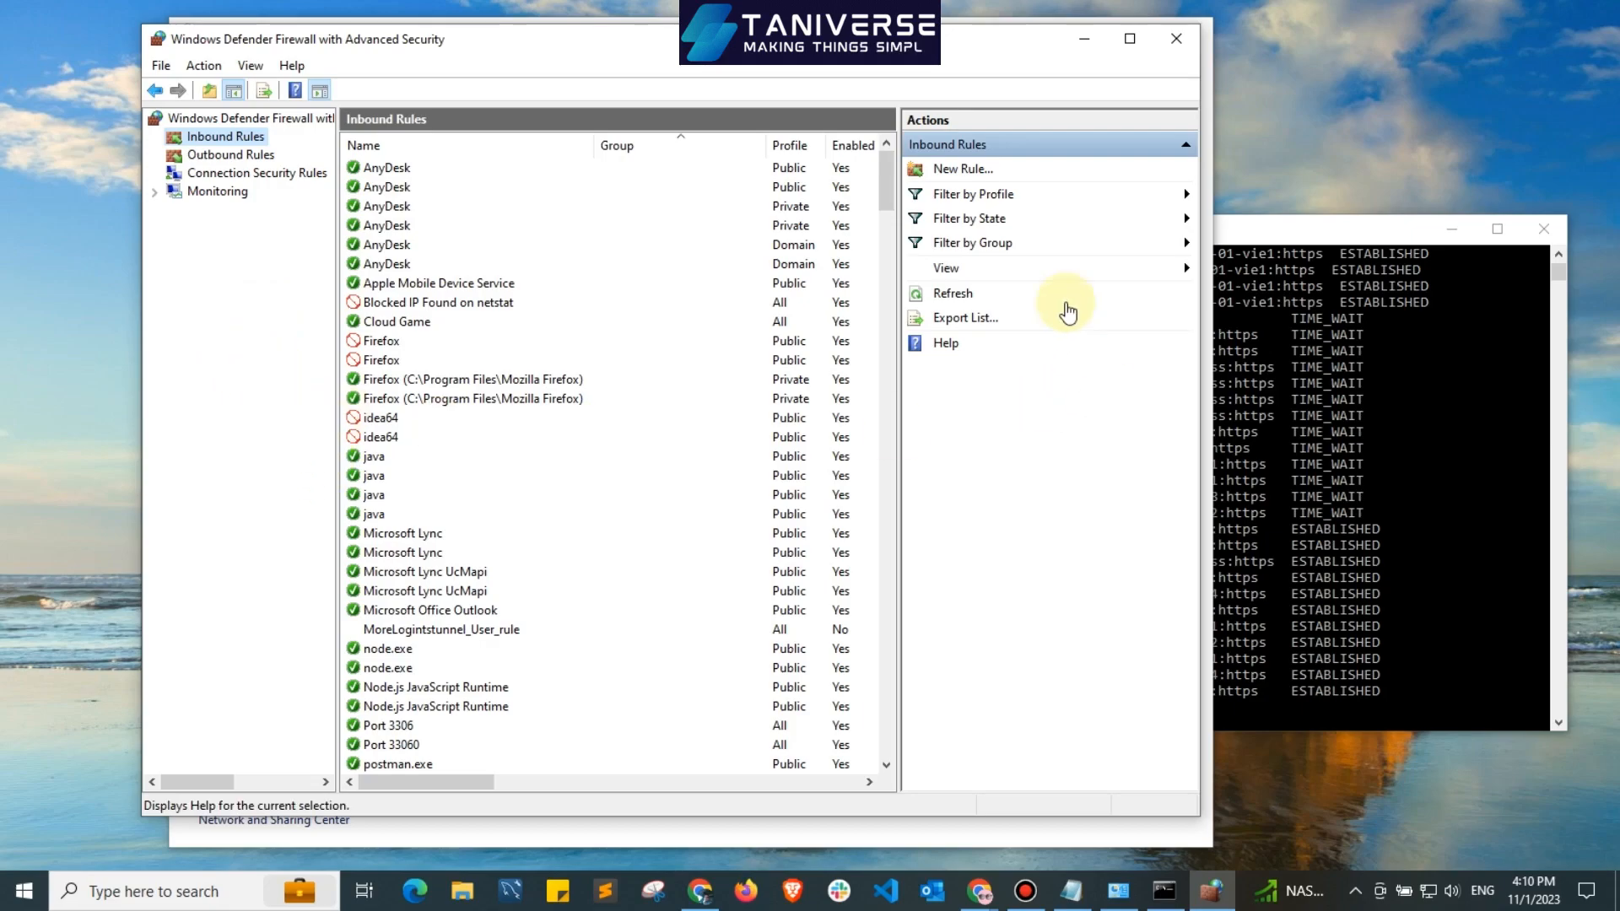
{"action": "left_click", "coordinate": [977, 172]}
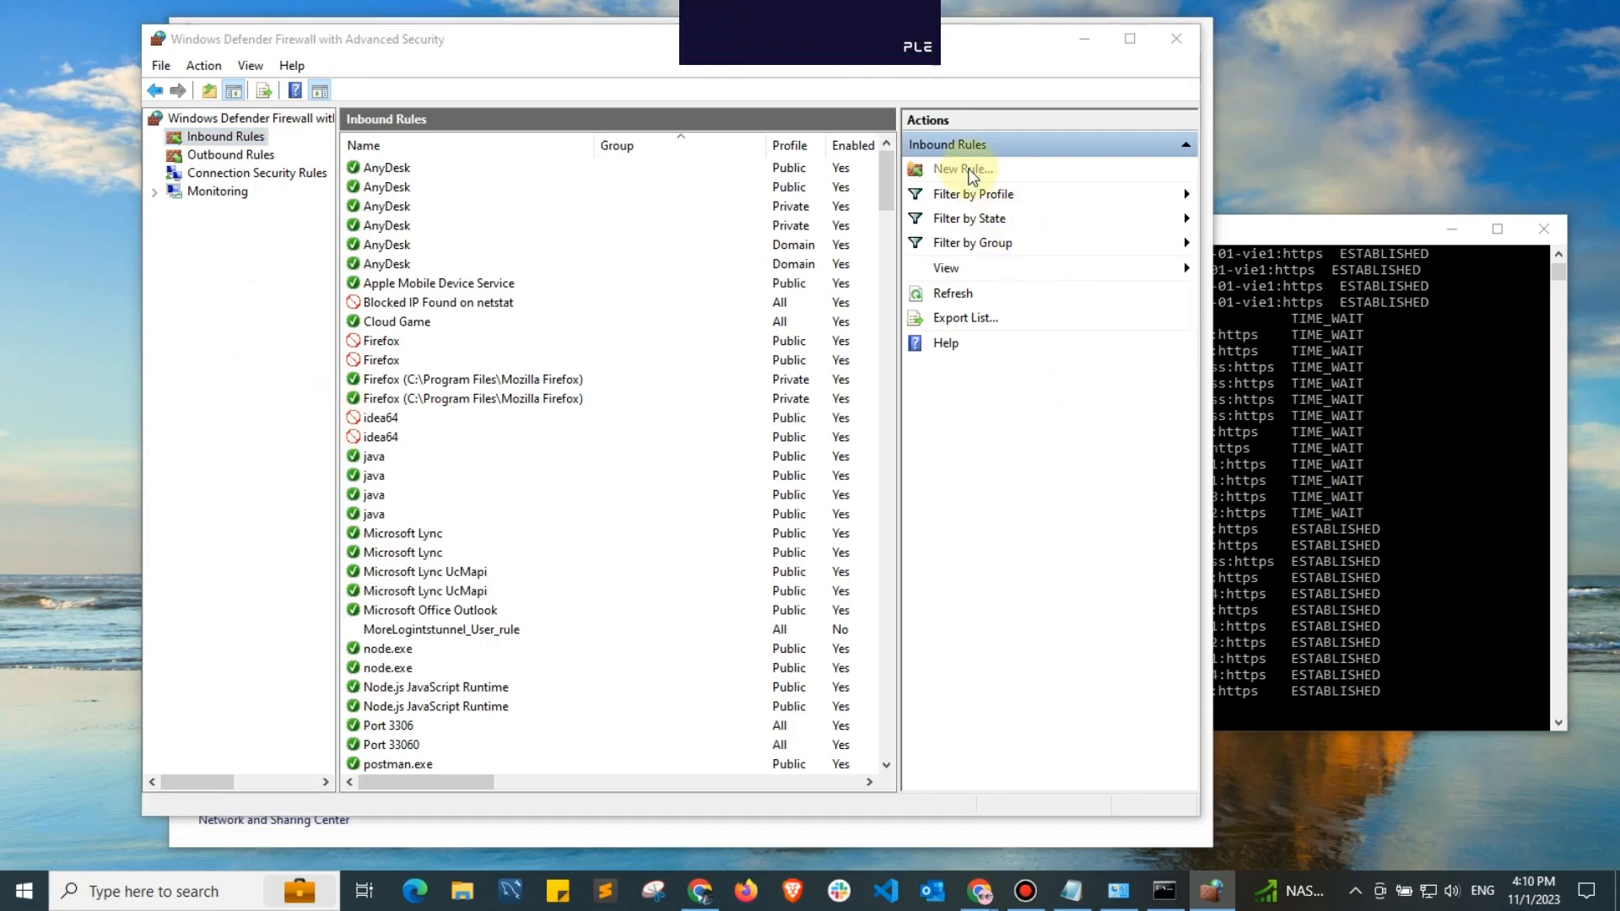
{"action": "left_click_drag", "start_coordinate": [467, 117], "coordinate": [560, 120]}
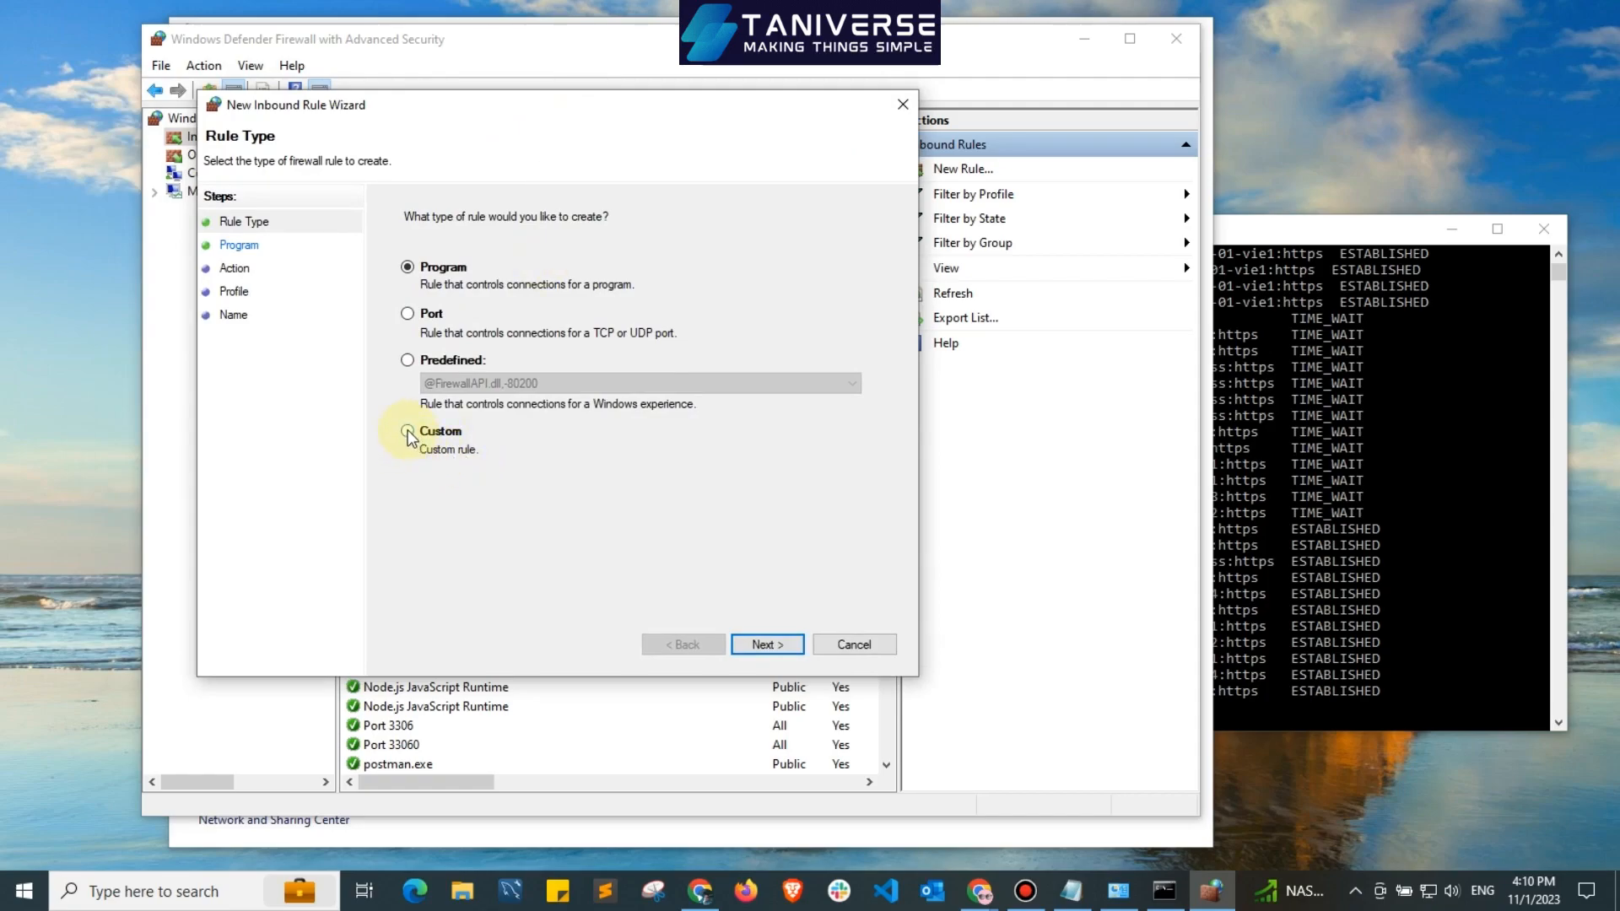
Make the inbound rule a custom rule that applies to all programs and any protocol type.
{"action": "left_click", "coordinate": [766, 645]}
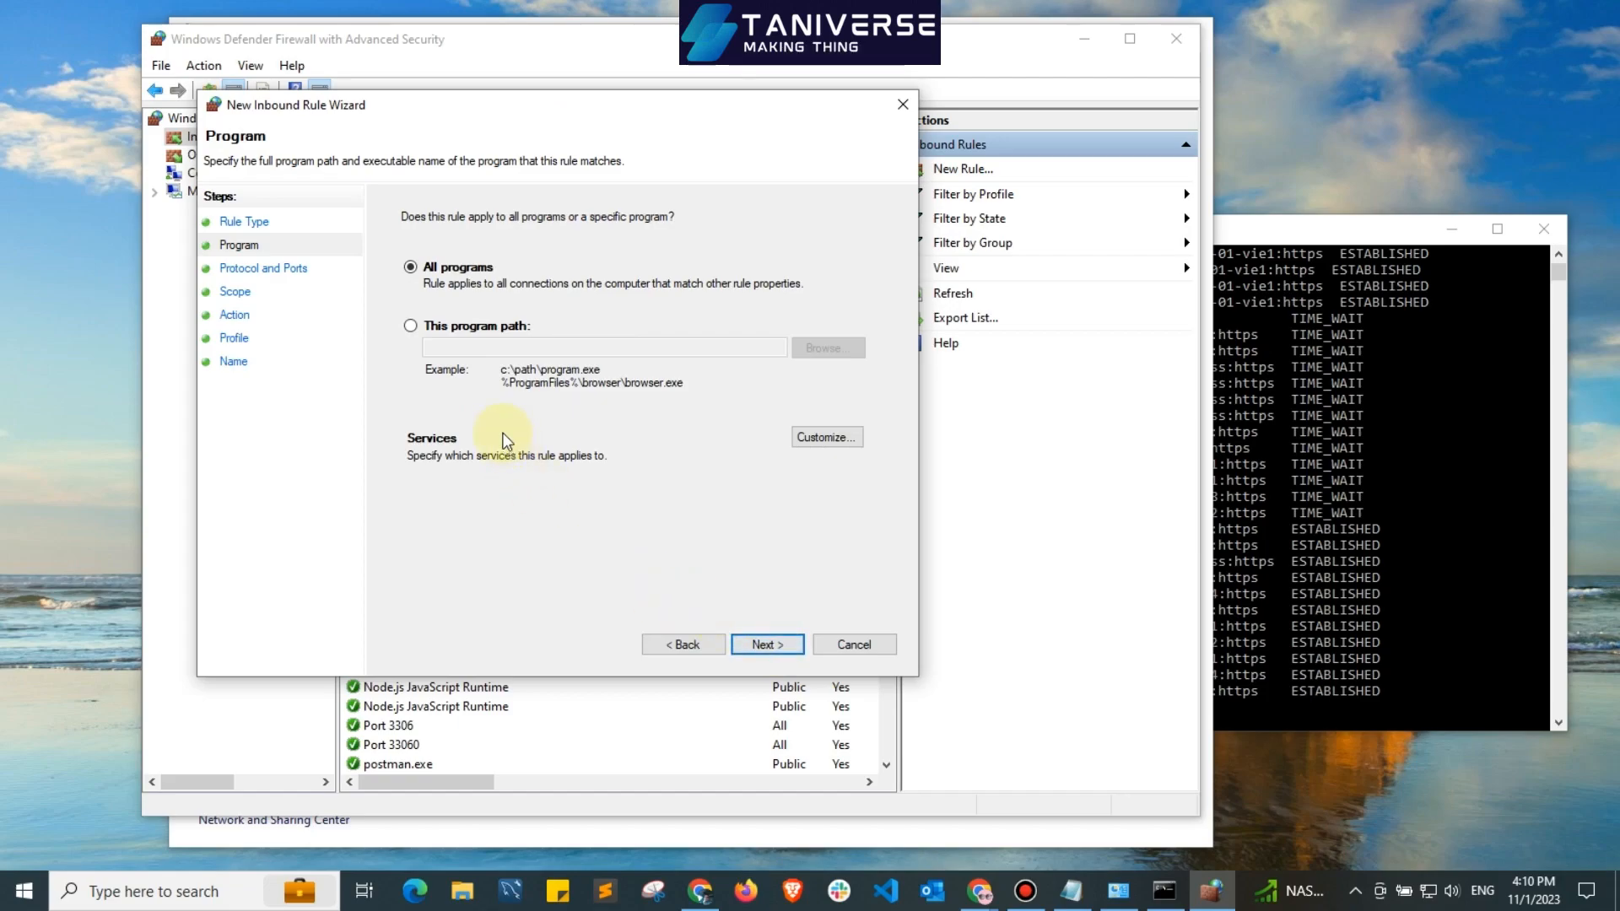
{"action": "left_click", "coordinate": [766, 646]}
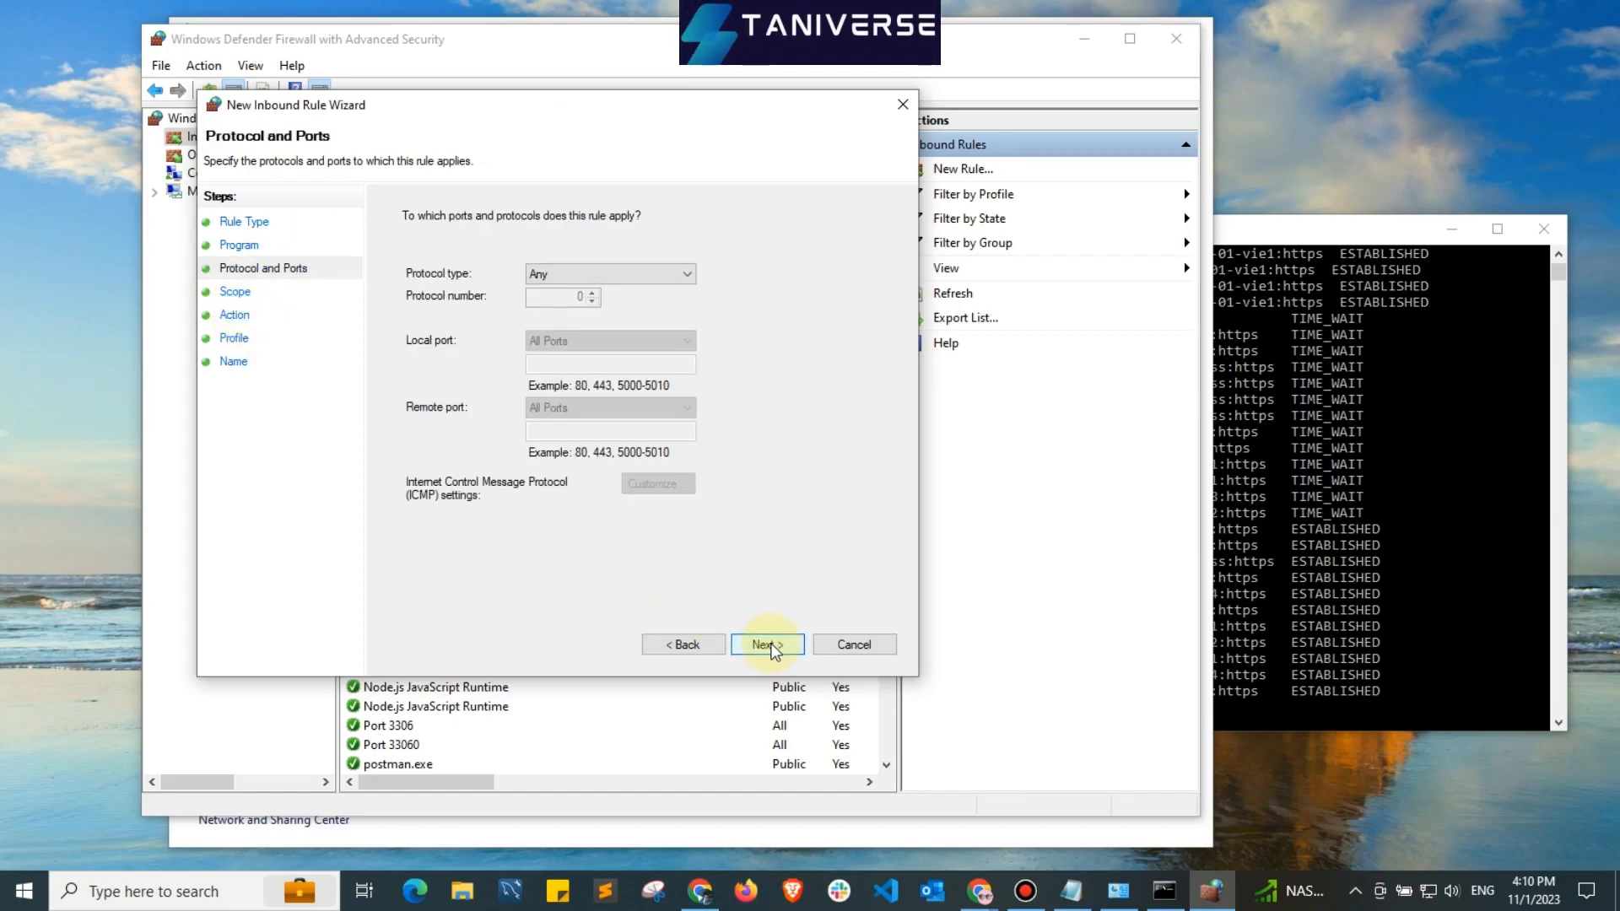
{"action": "left_click", "coordinate": [766, 646]}
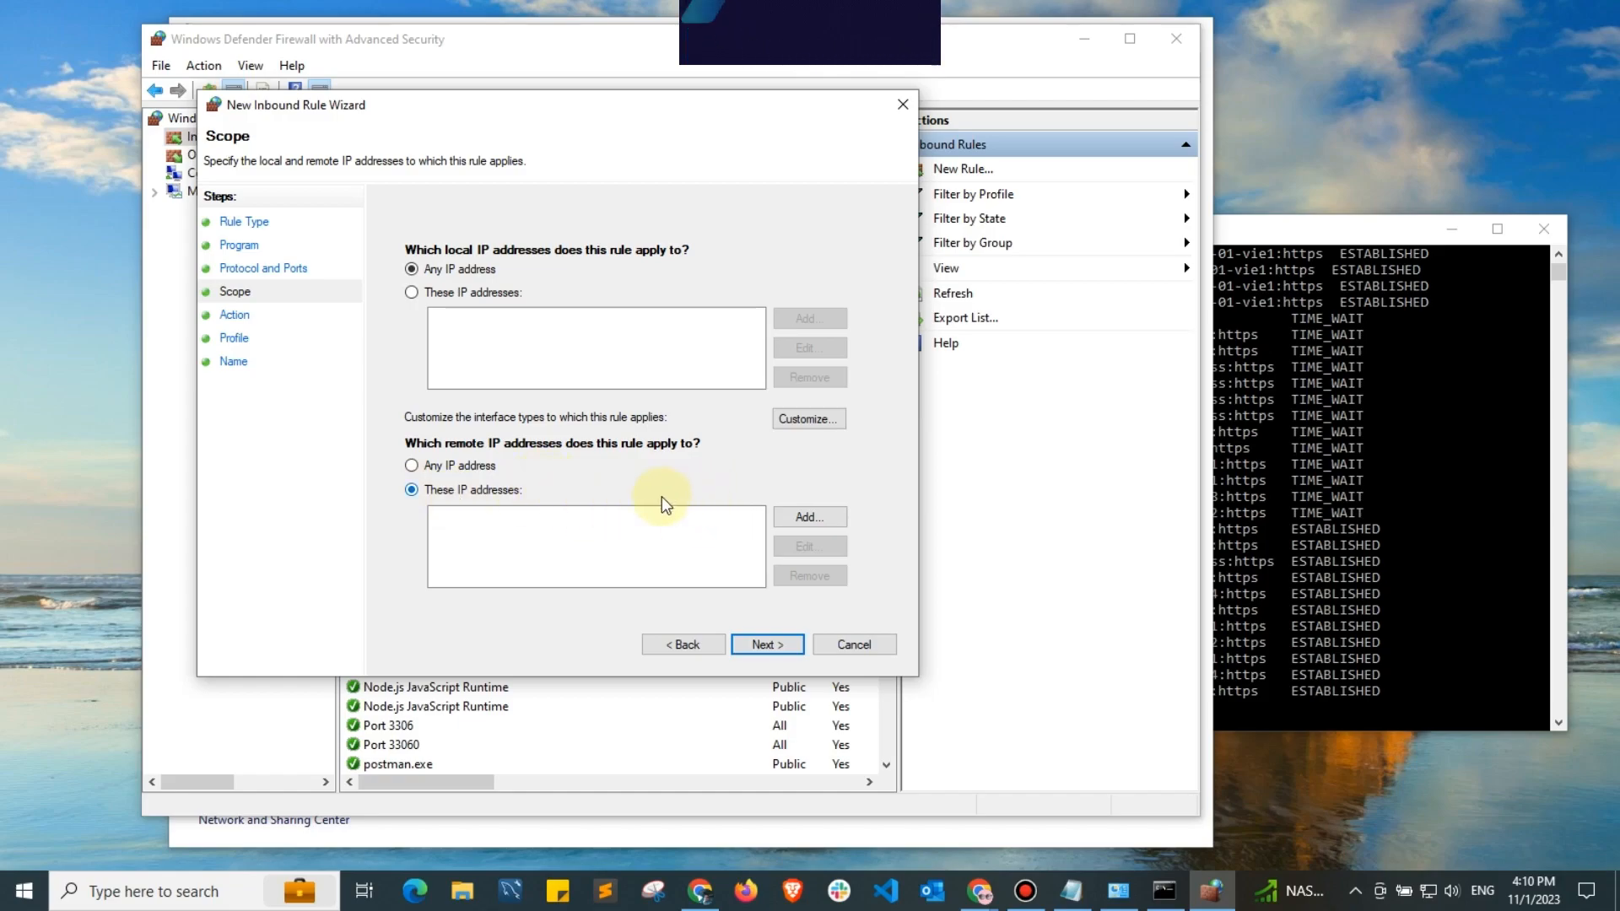
Limit the inbound rule to the remote IP address 192.168.0.12, copying the address for reuse.
{"action": "left_click", "coordinate": [805, 518]}
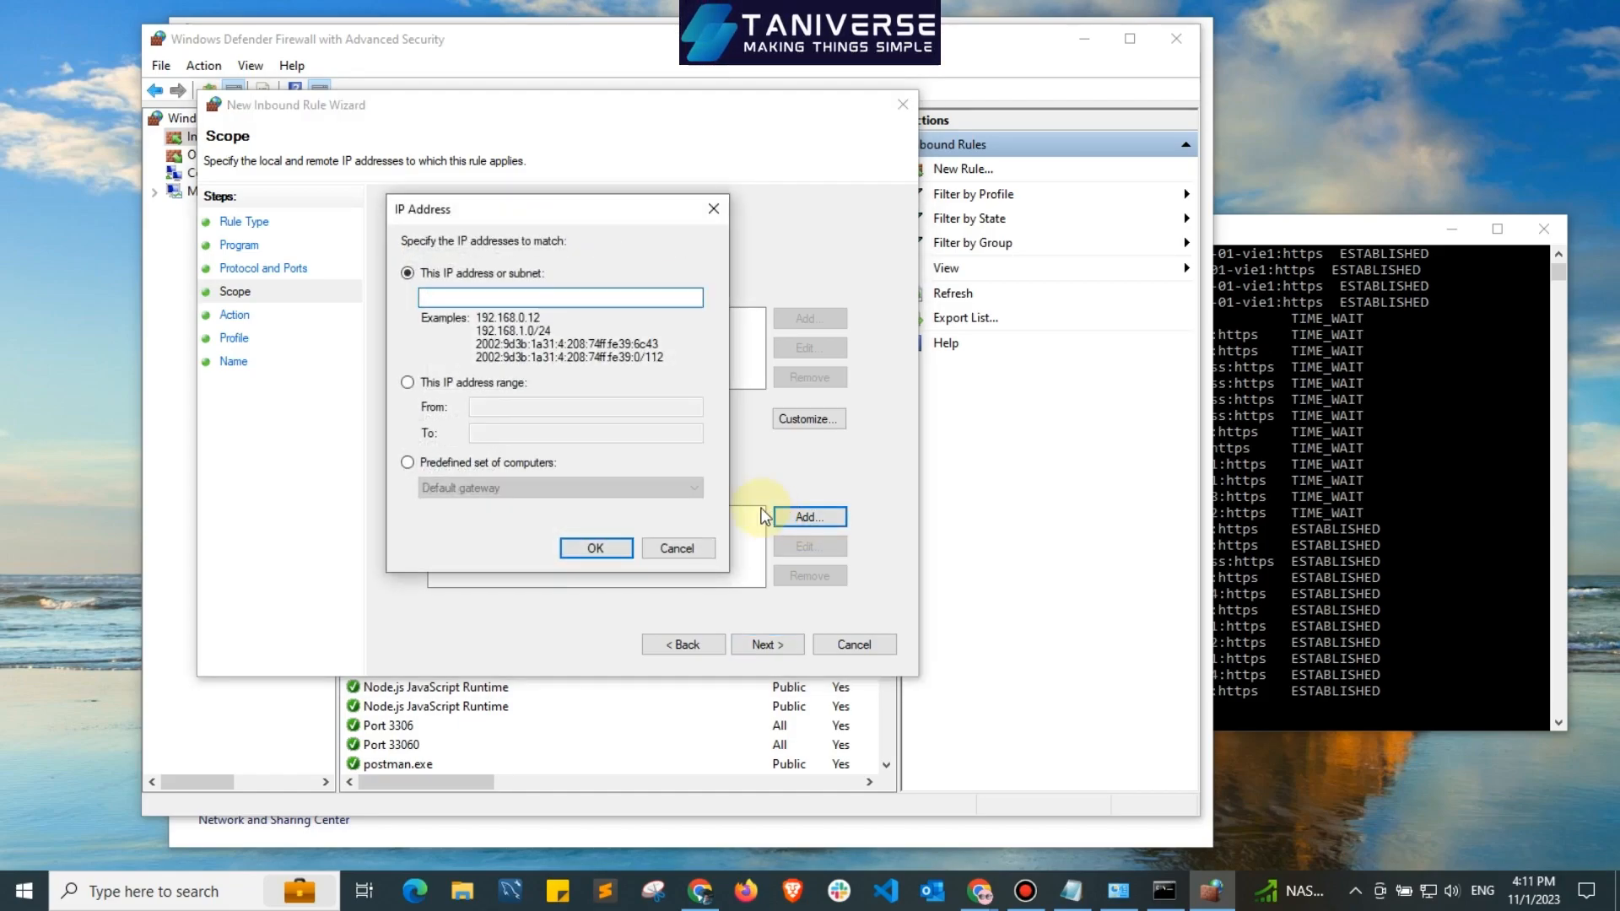
{"action": "type", "text": "192.1"}
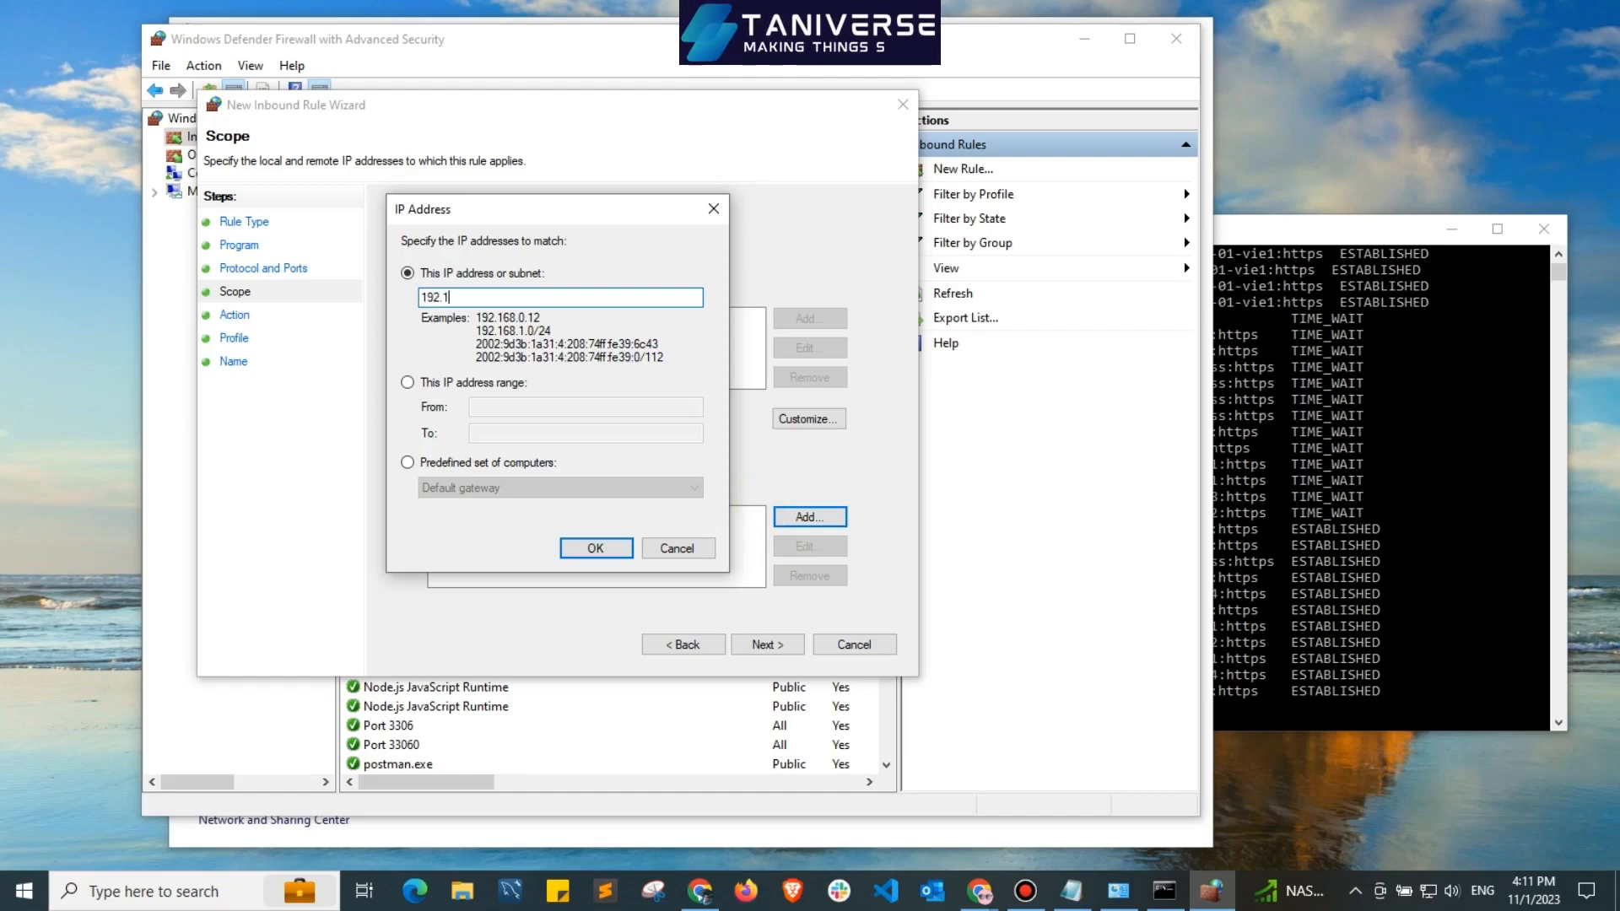
{"action": "type", "text": "68"}
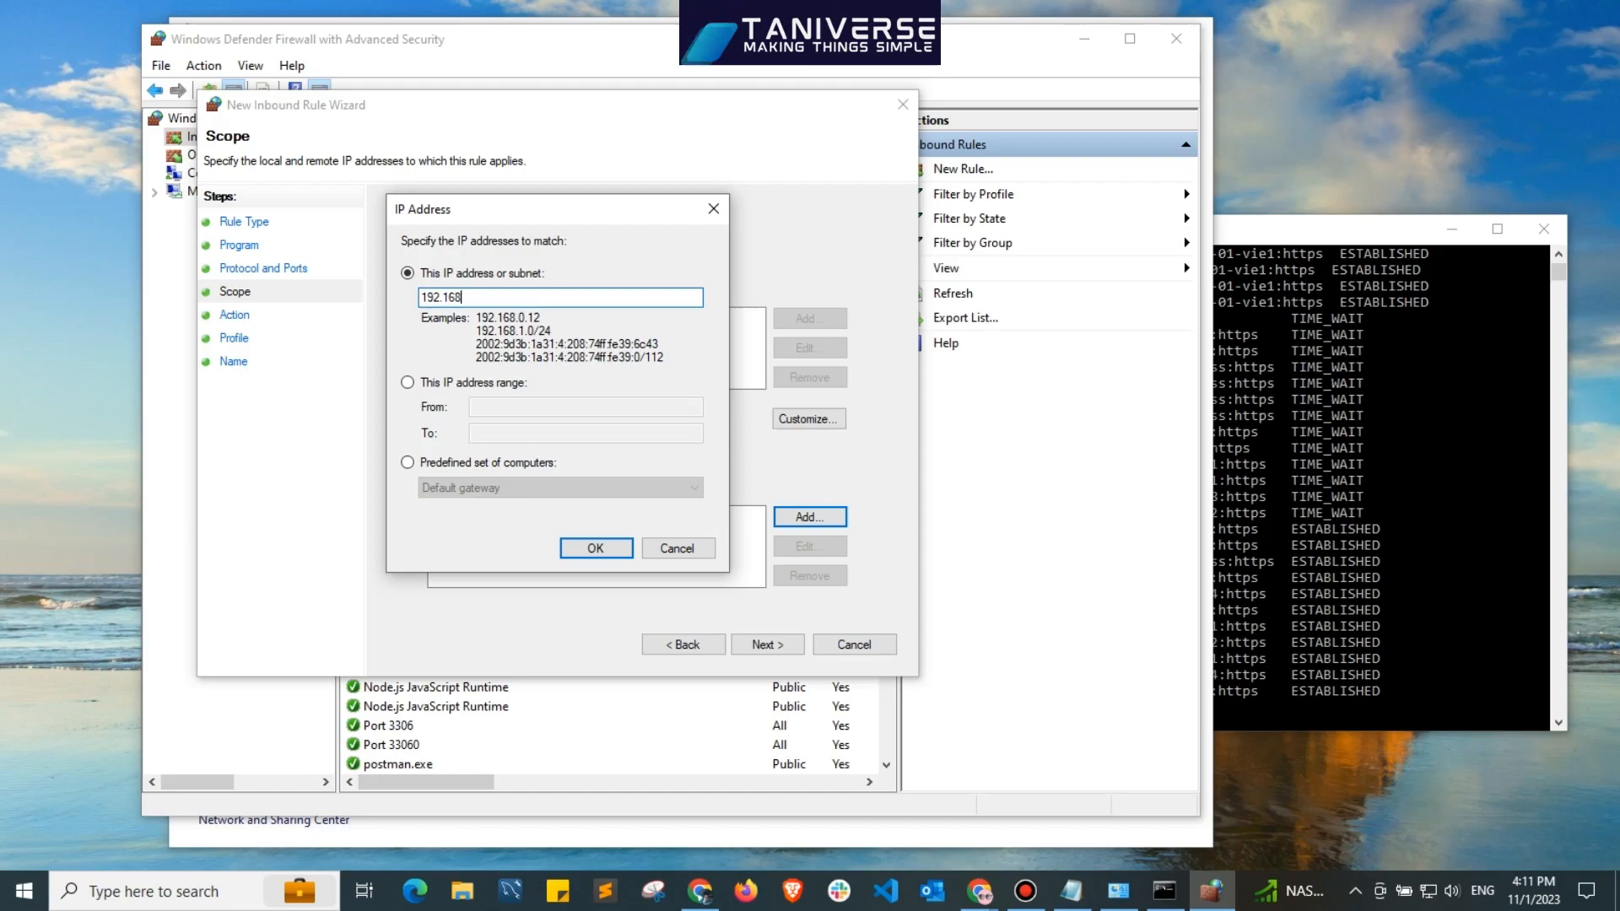
{"action": "type", "text": ".0"}
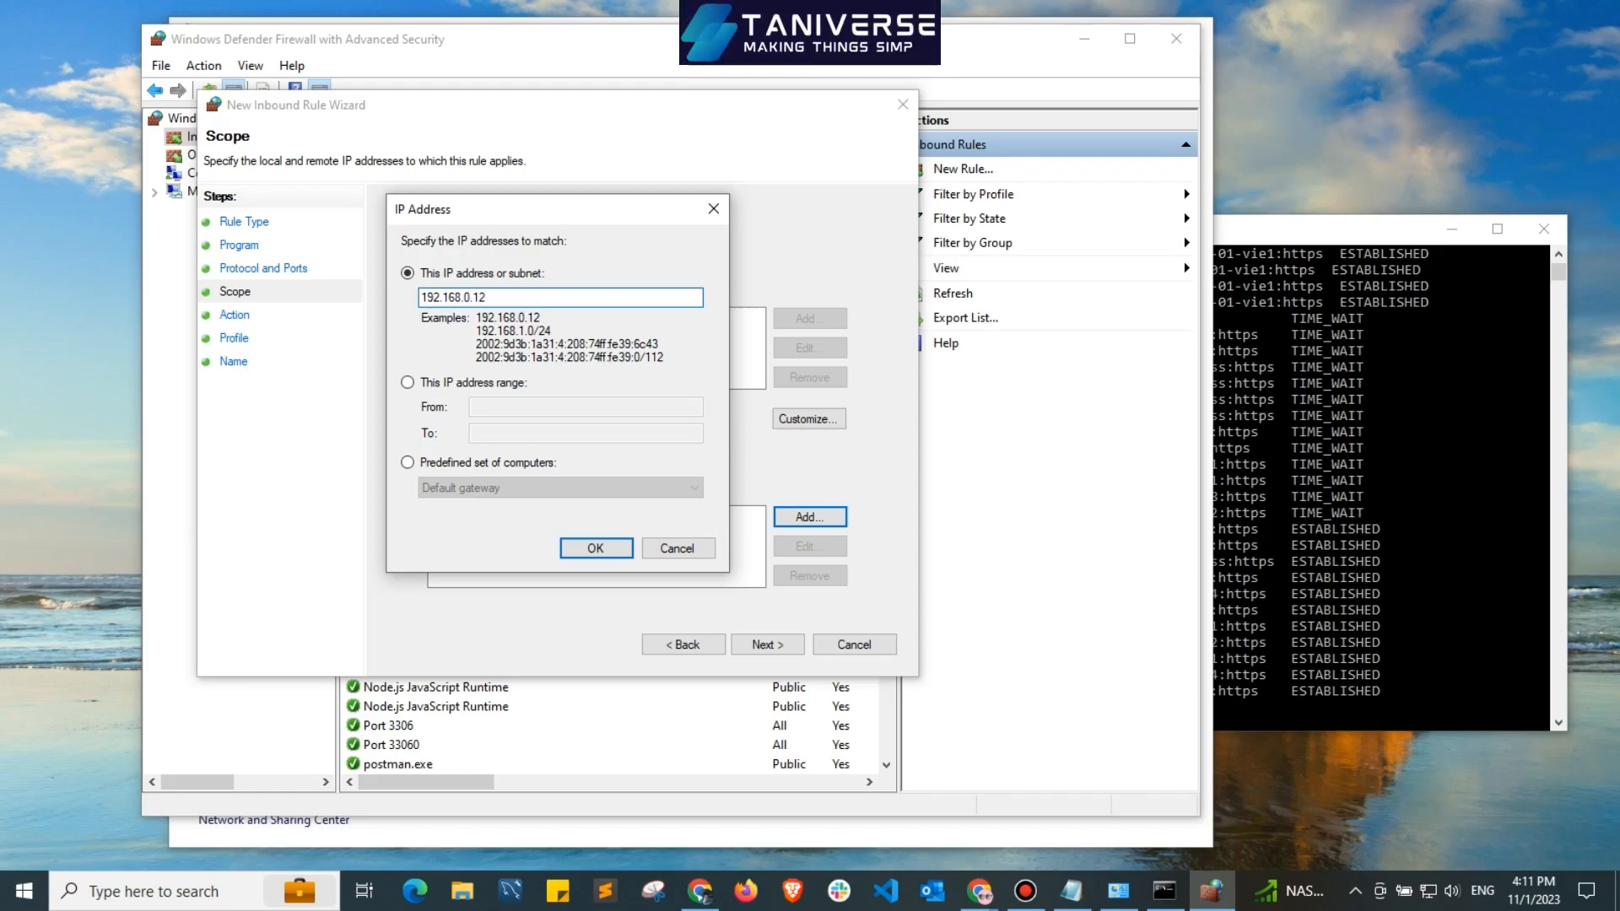
{"action": "type", "text": ".12"}
{"action": "double_click", "coordinate": [485, 299]}
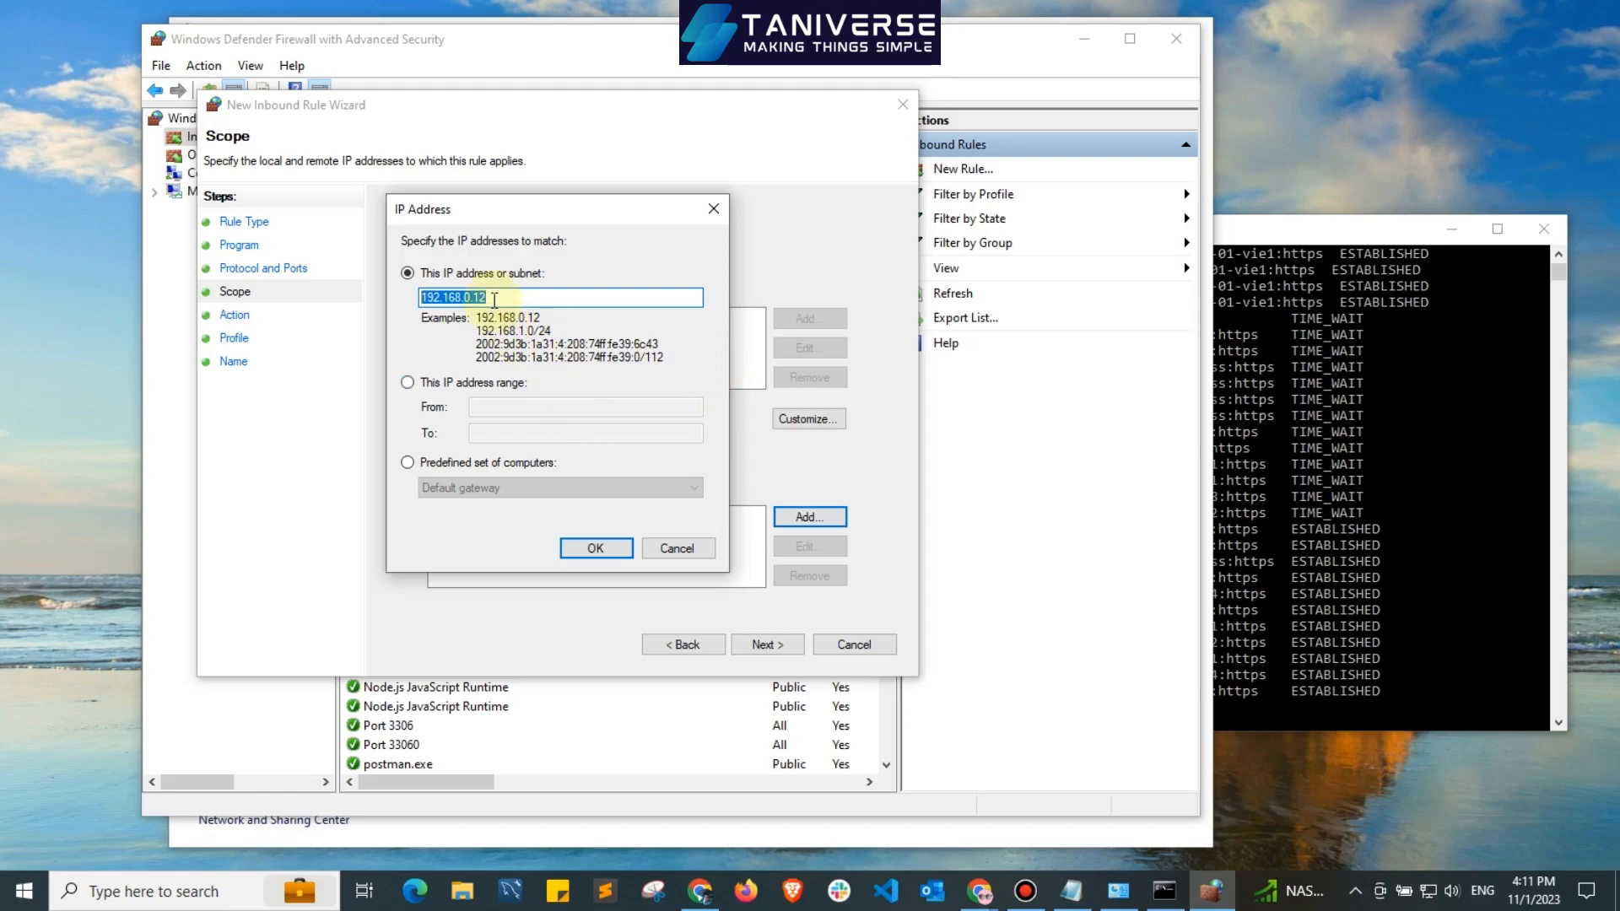
{"action": "double_click", "coordinate": [495, 300]}
{"action": "key", "text": "ctrl+c"}
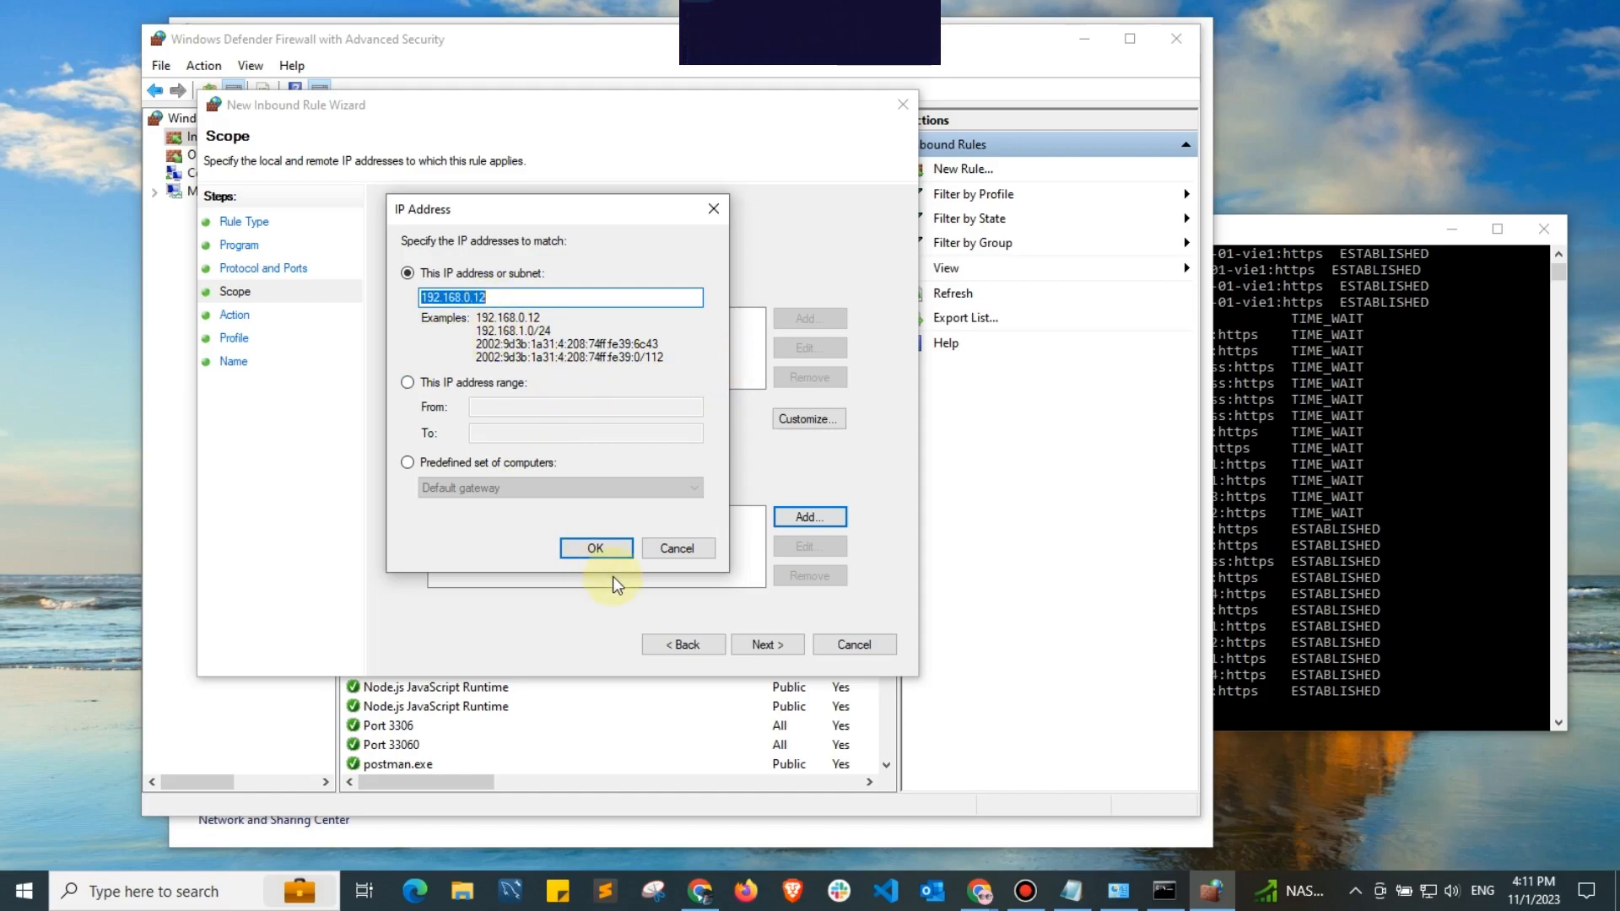
{"action": "left_click", "coordinate": [596, 549]}
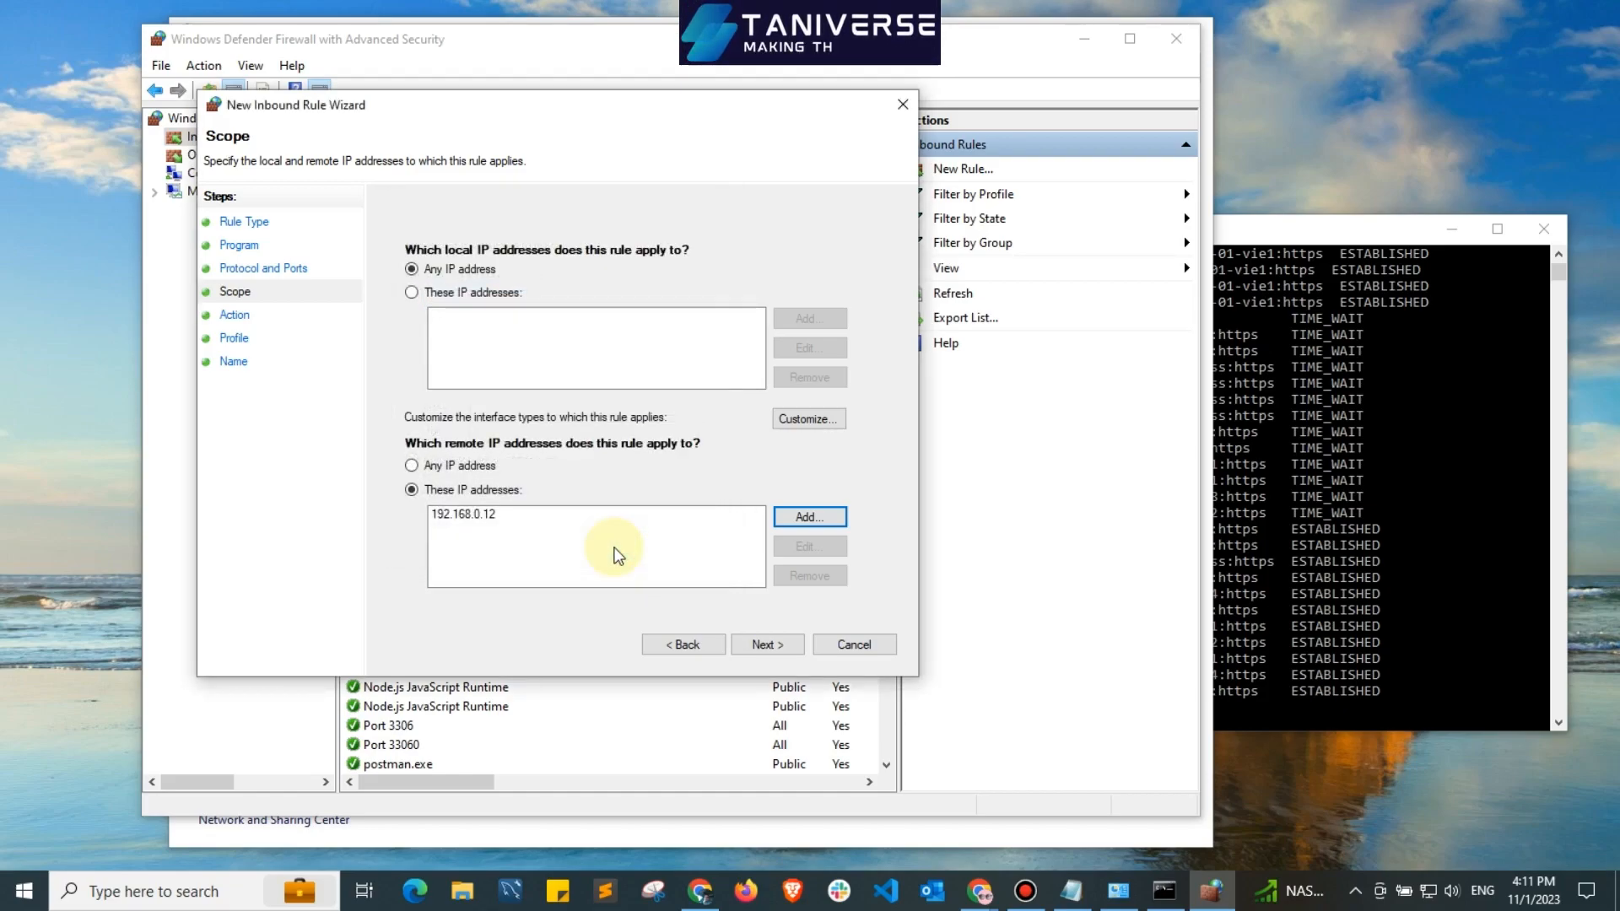
{"action": "left_click", "coordinate": [768, 645]}
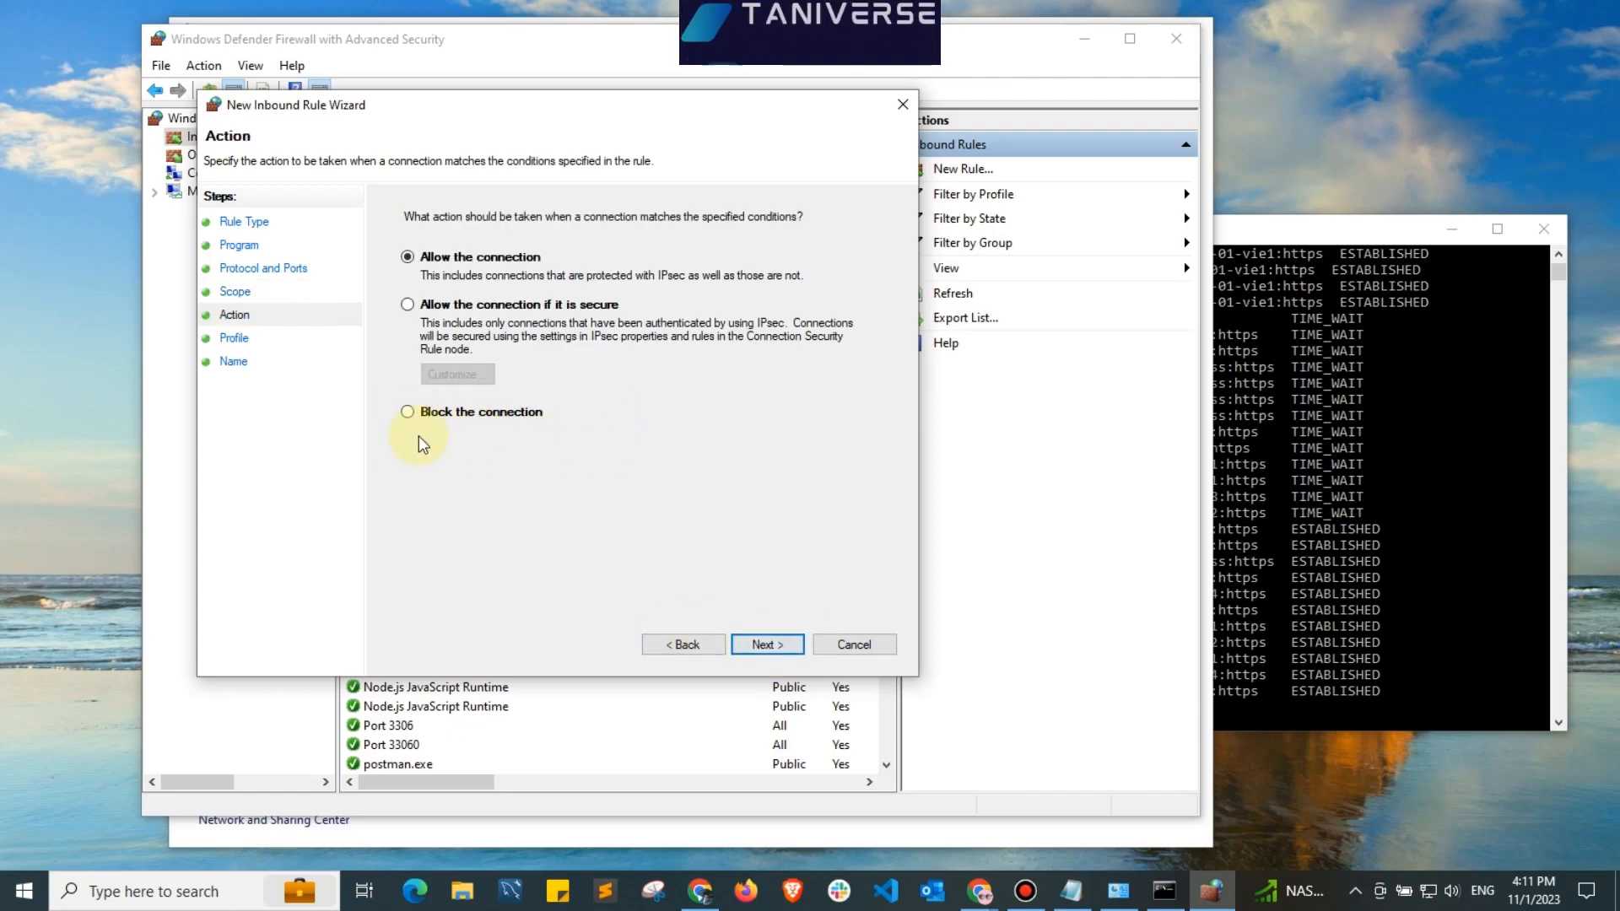
Set the inbound rule to block the connection on the Domain, Private and Public profiles, and finish it with the name IP YOU ARE BLOCKING.
{"action": "left_click", "coordinate": [764, 646]}
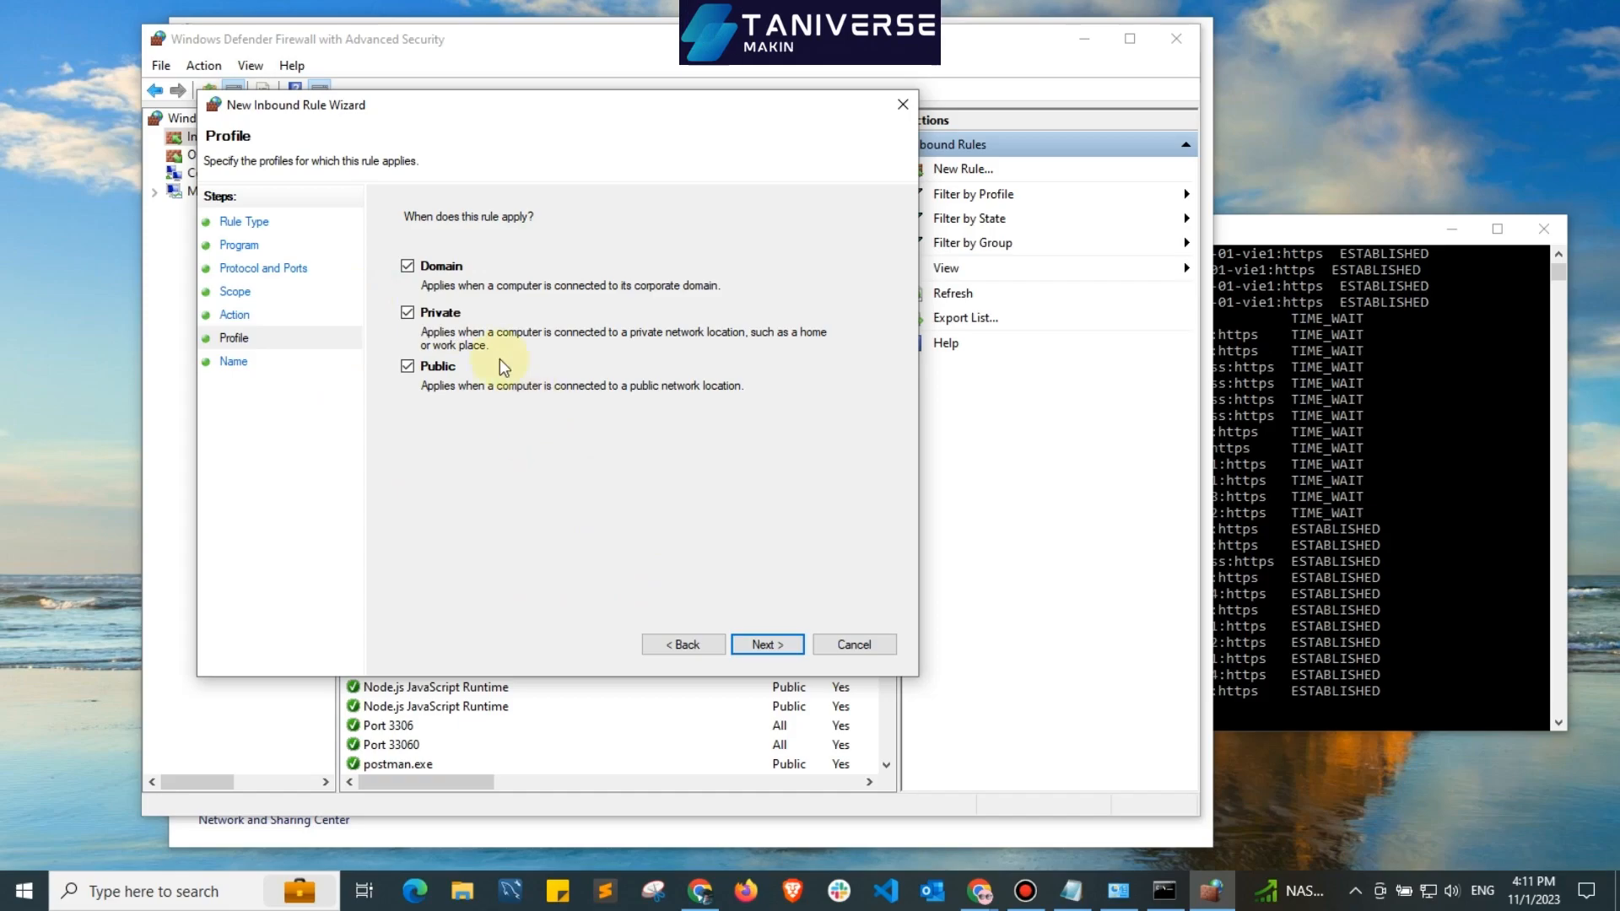
{"action": "left_click", "coordinate": [766, 645]}
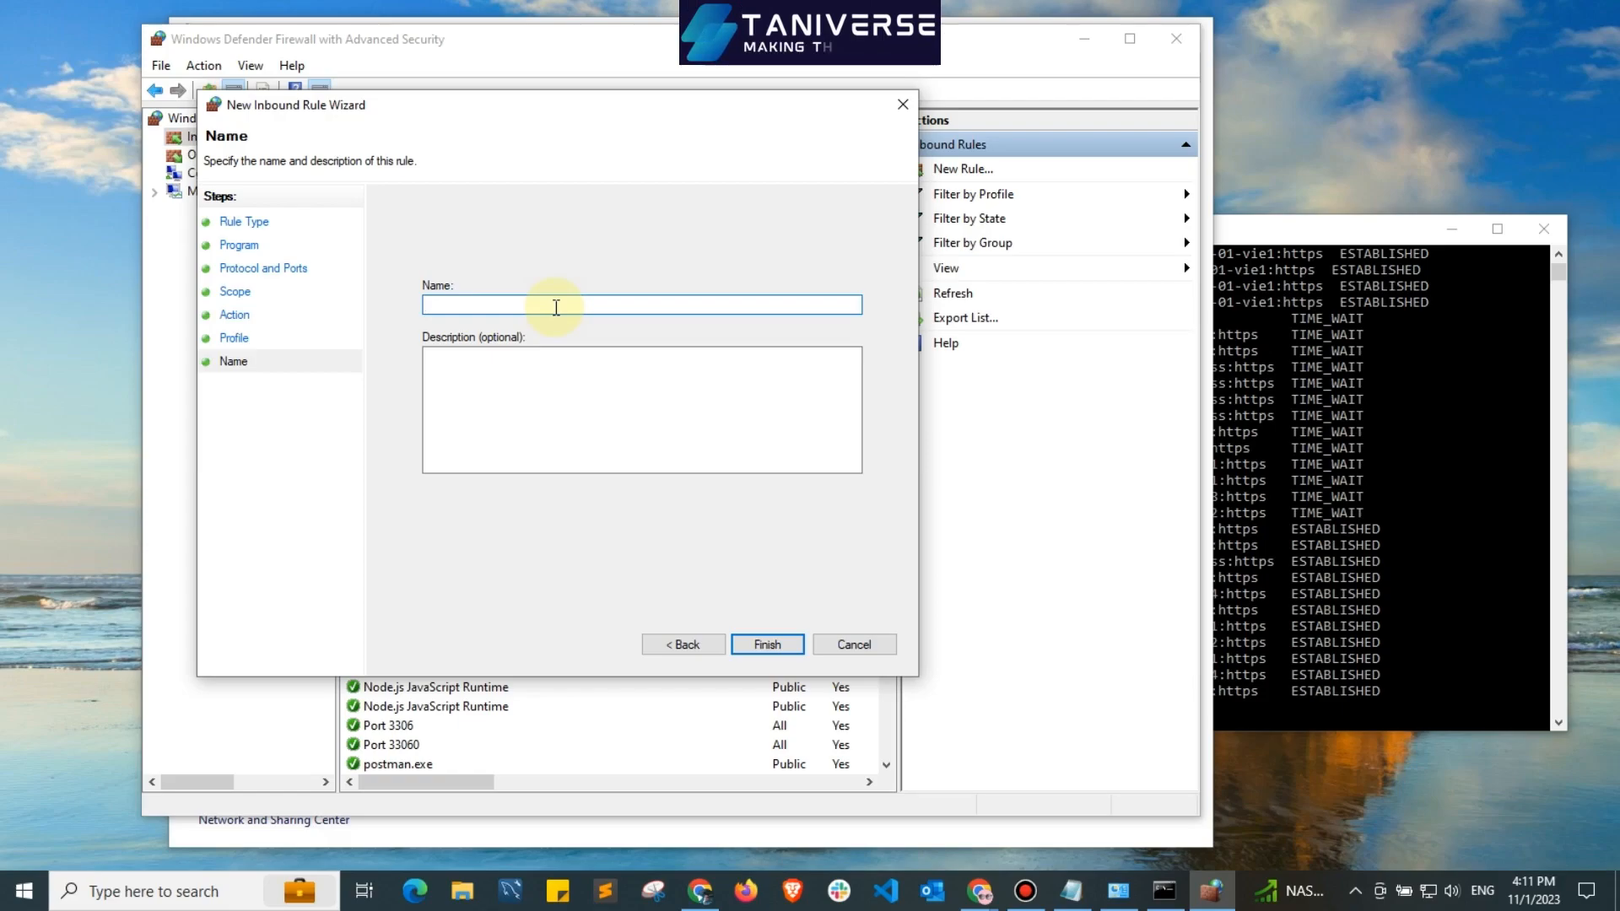
{"action": "type", "text": "IP YOU ARE BO"}
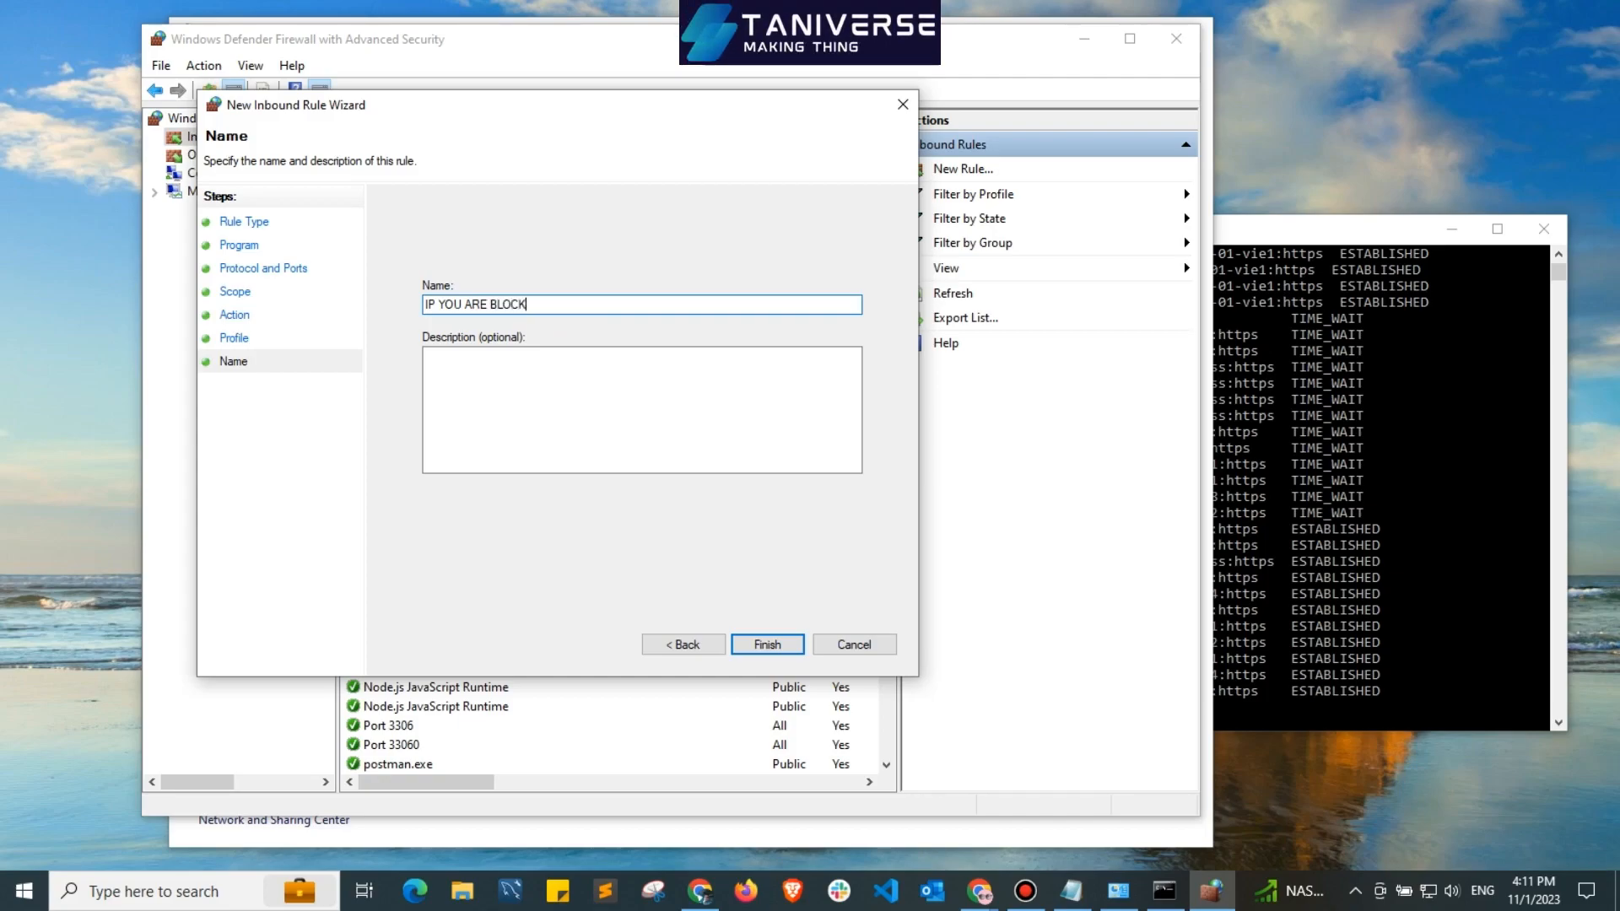
{"action": "left_click", "coordinate": [517, 397]}
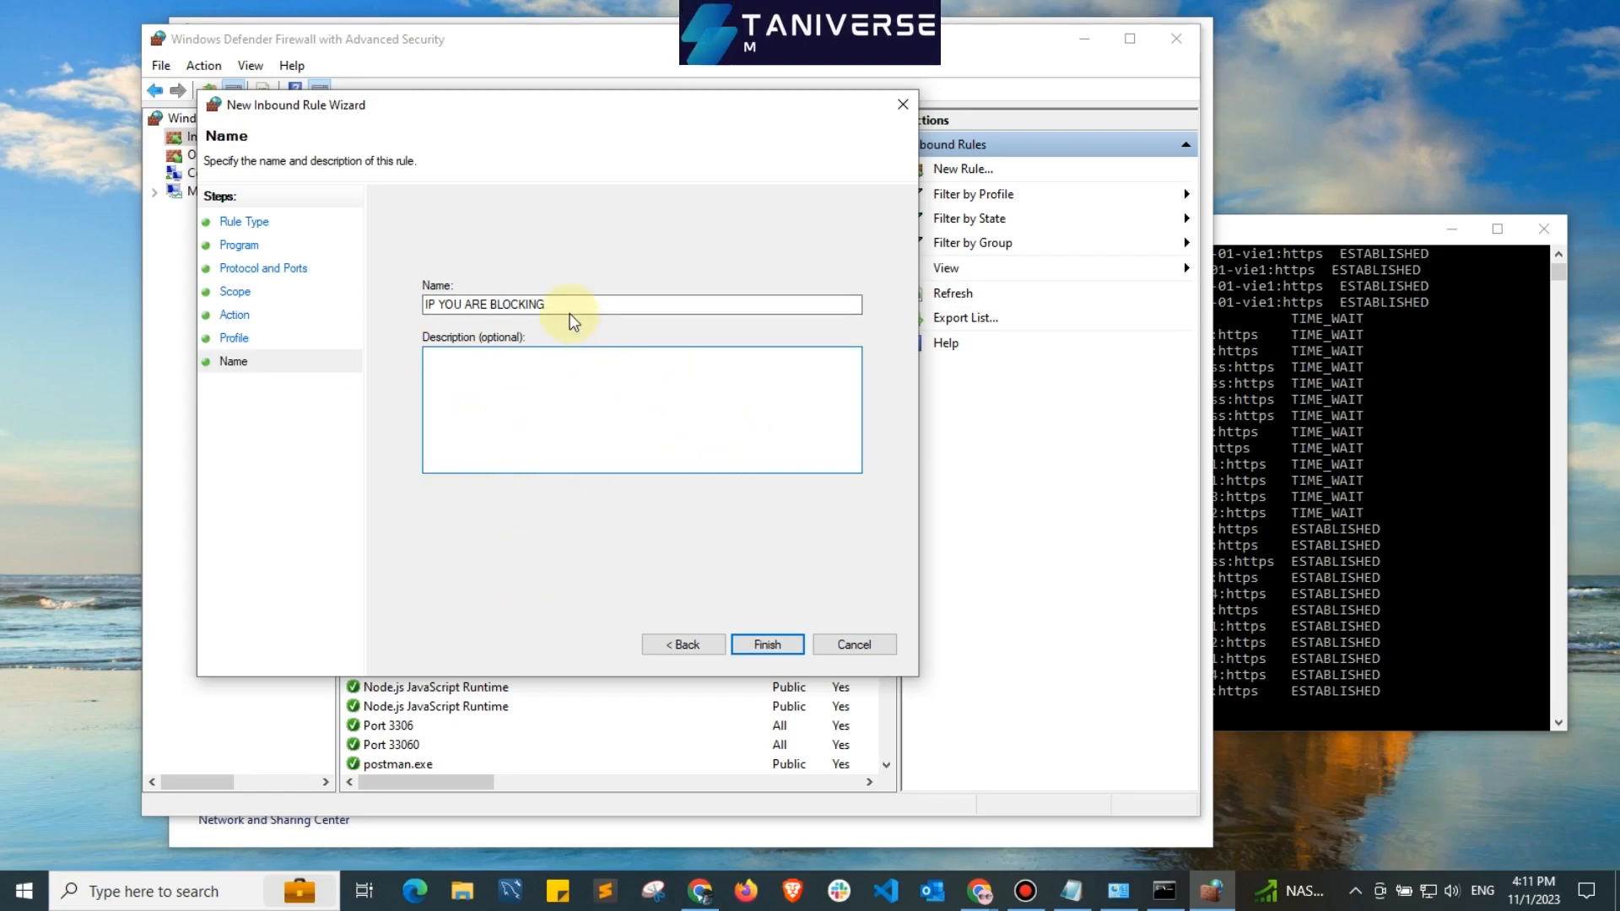
{"action": "left_click", "coordinate": [772, 650]}
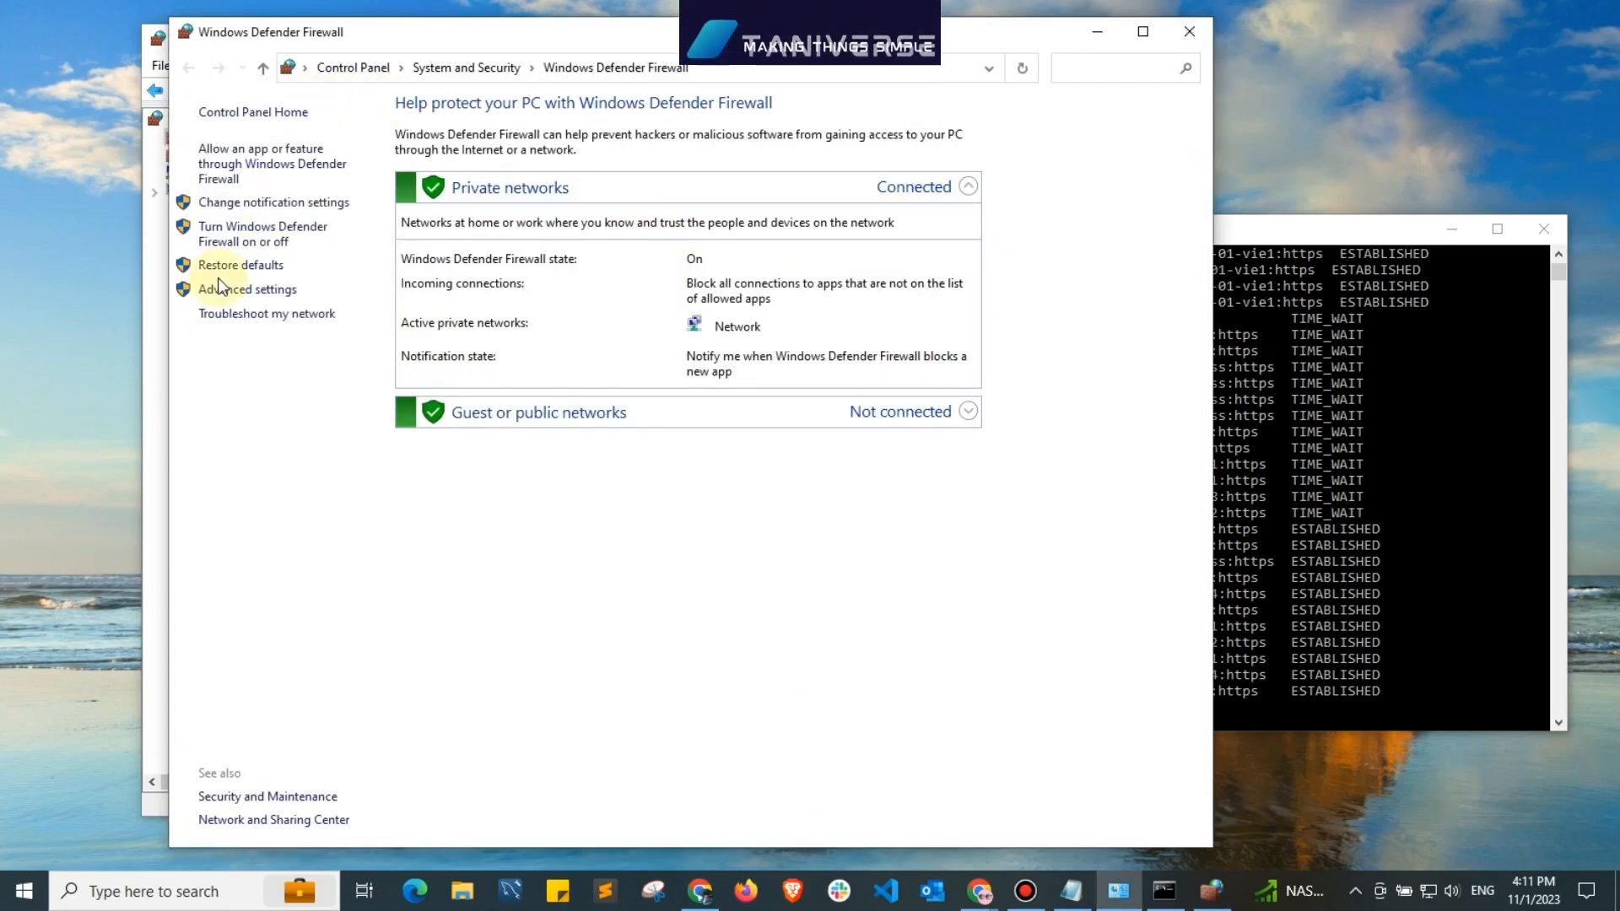
Examine the IP YOU ARE BLOCKING rule and its column details in the inbound rules list.
{"action": "left_click", "coordinate": [148, 341]}
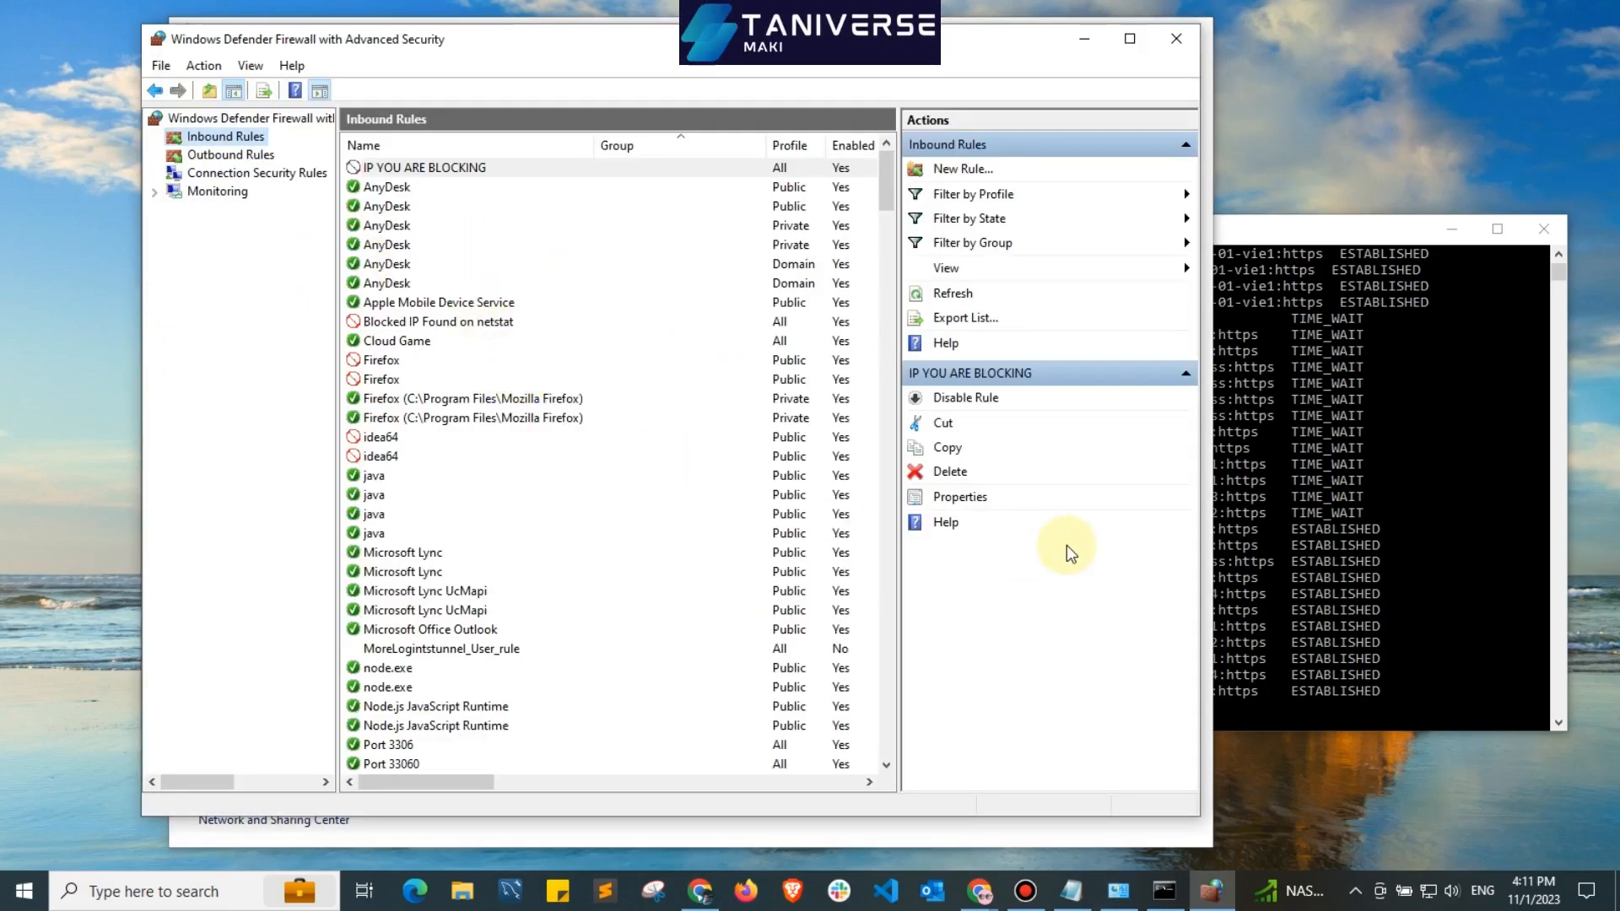
{"action": "left_click_drag", "start_coordinate": [591, 48], "coordinate": [637, 41]}
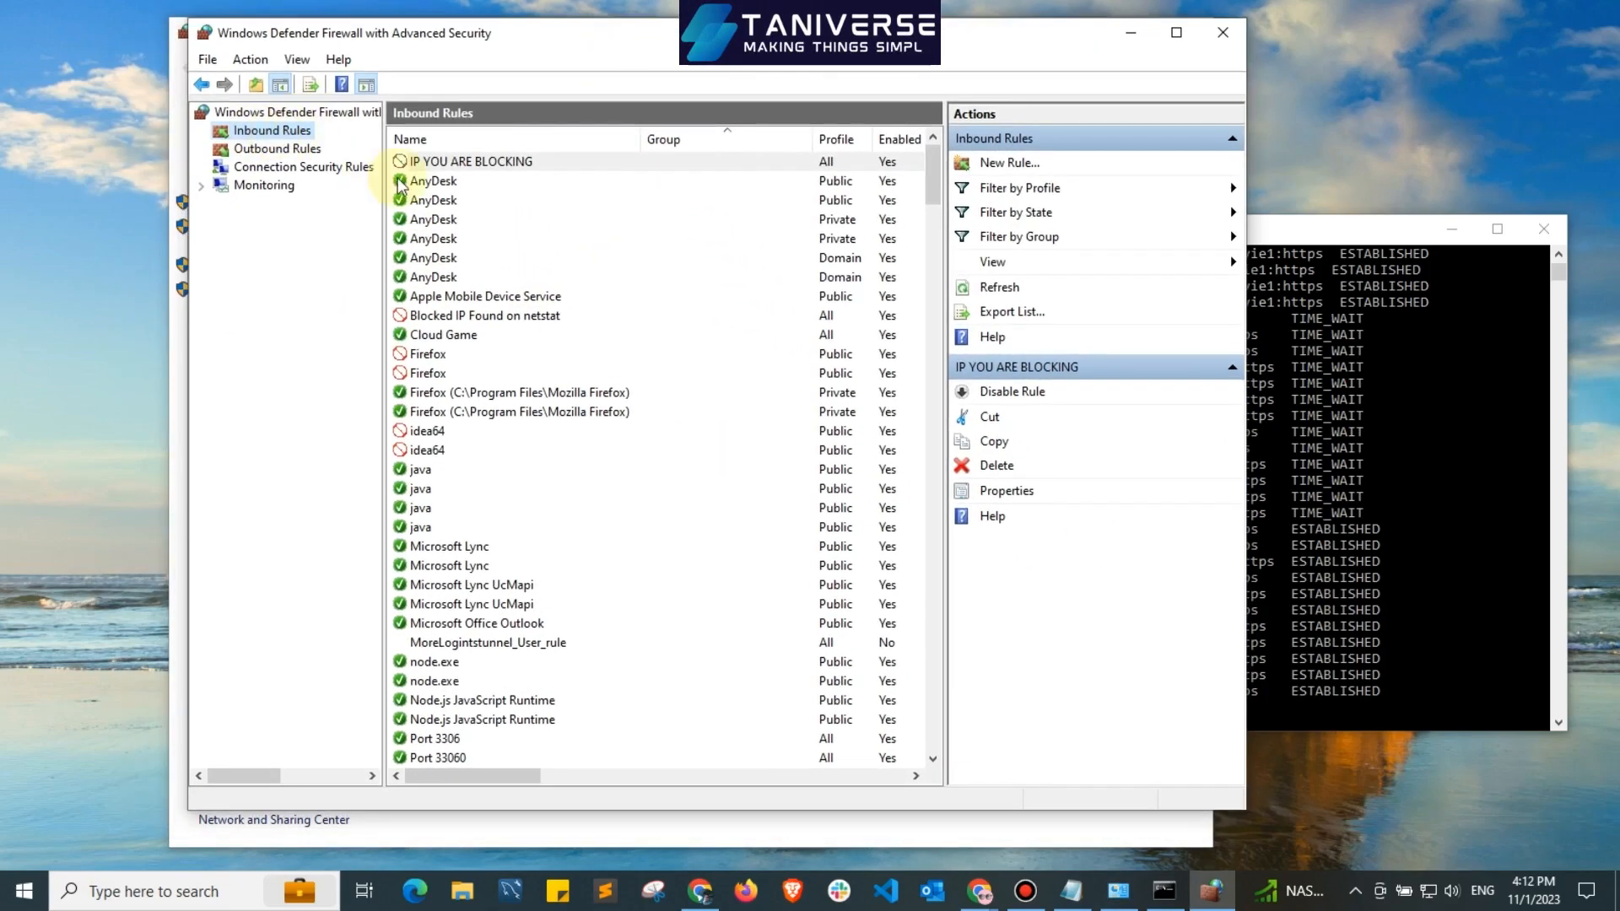
{"action": "left_click", "coordinate": [428, 167]}
{"action": "left_click", "coordinate": [459, 199]}
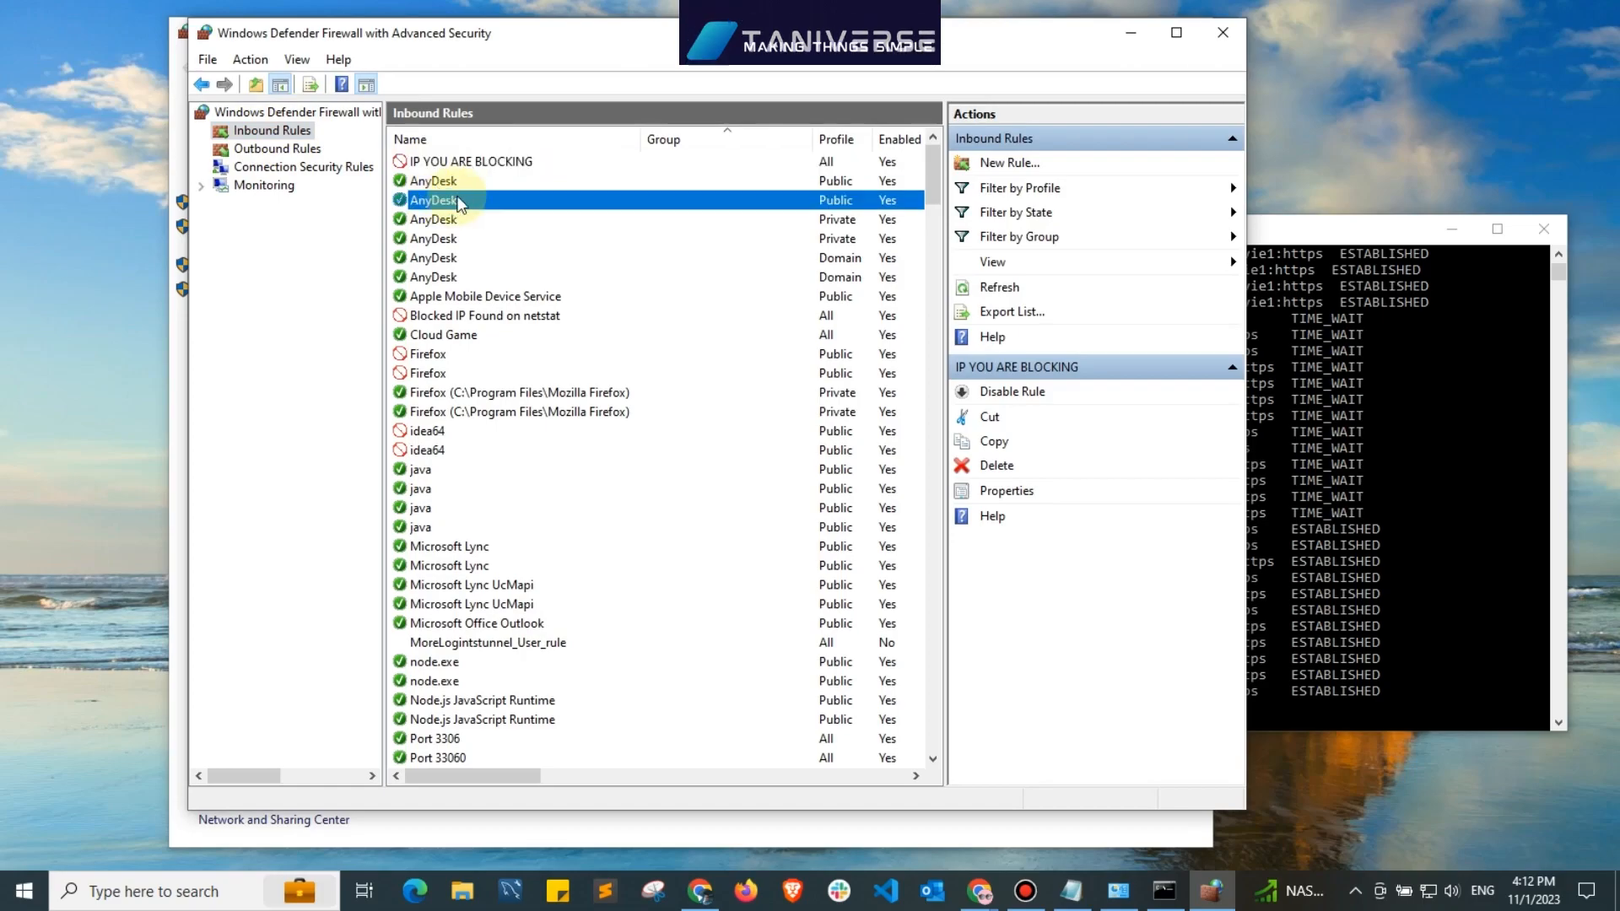
{"action": "left_click", "coordinate": [414, 163]}
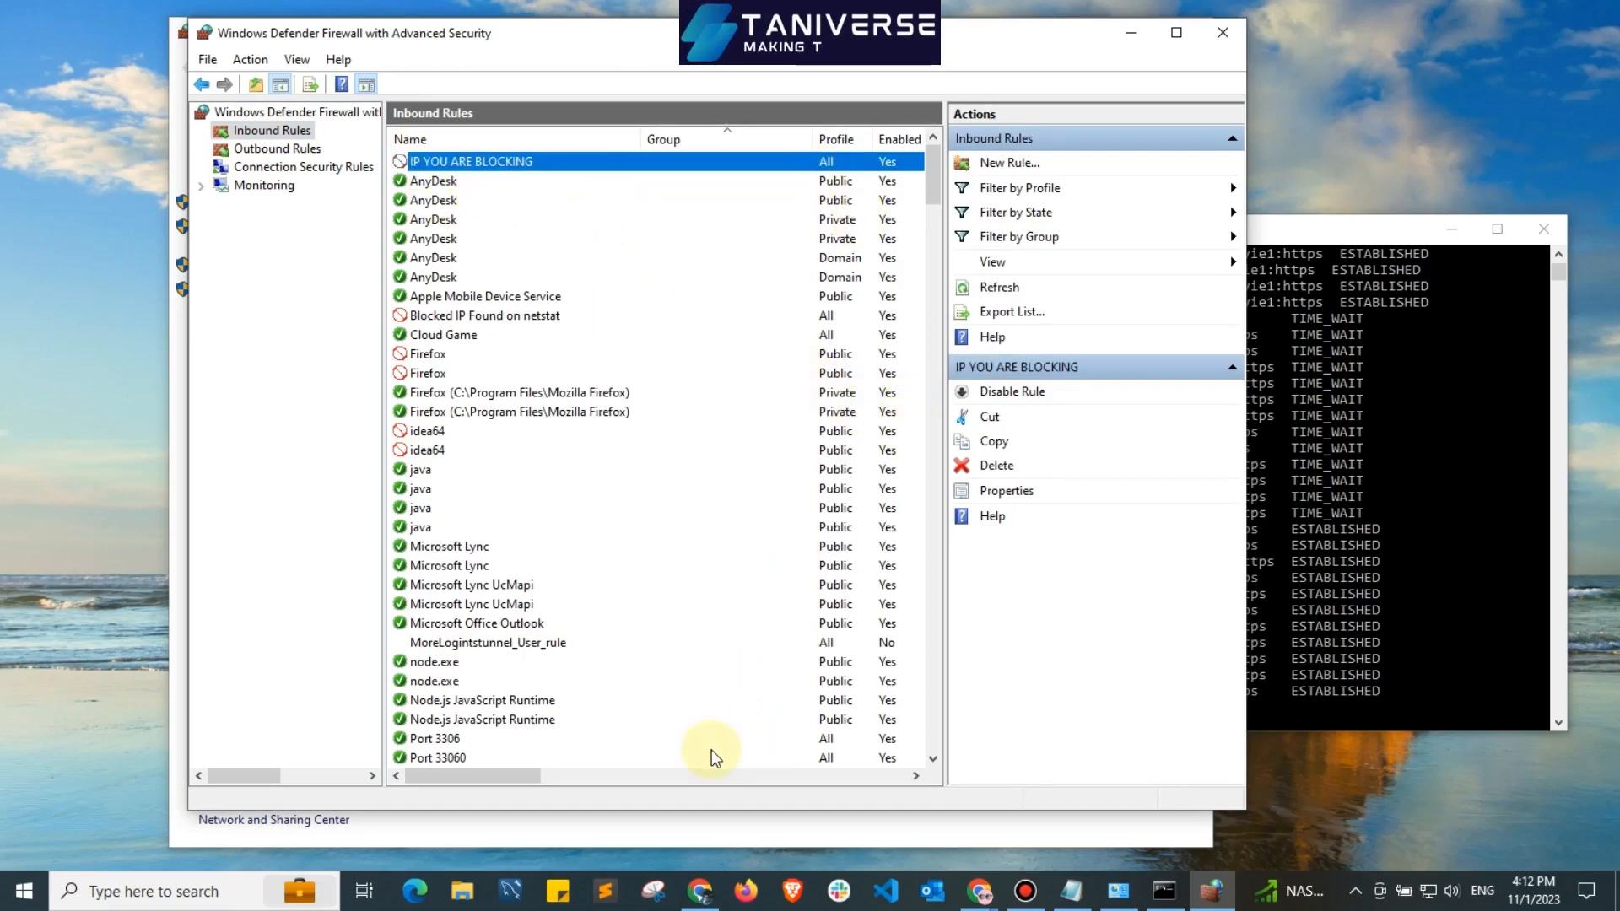
{"action": "left_click_drag", "start_coordinate": [471, 778], "coordinate": [907, 788]}
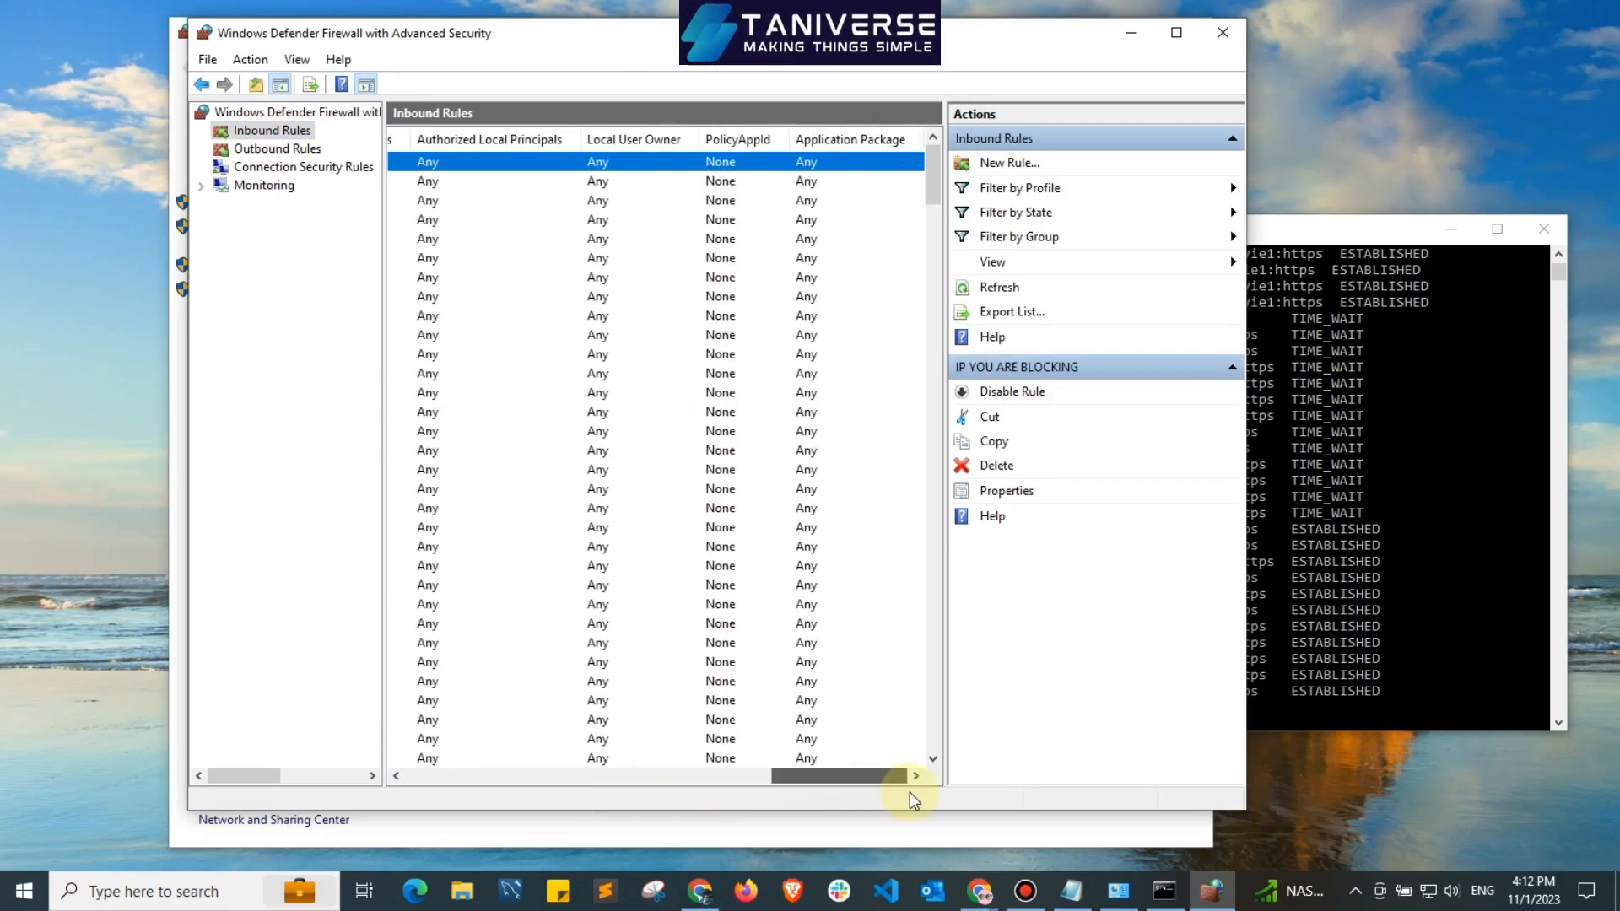
{"action": "left_click_drag", "start_coordinate": [458, 800], "coordinate": [391, 770]}
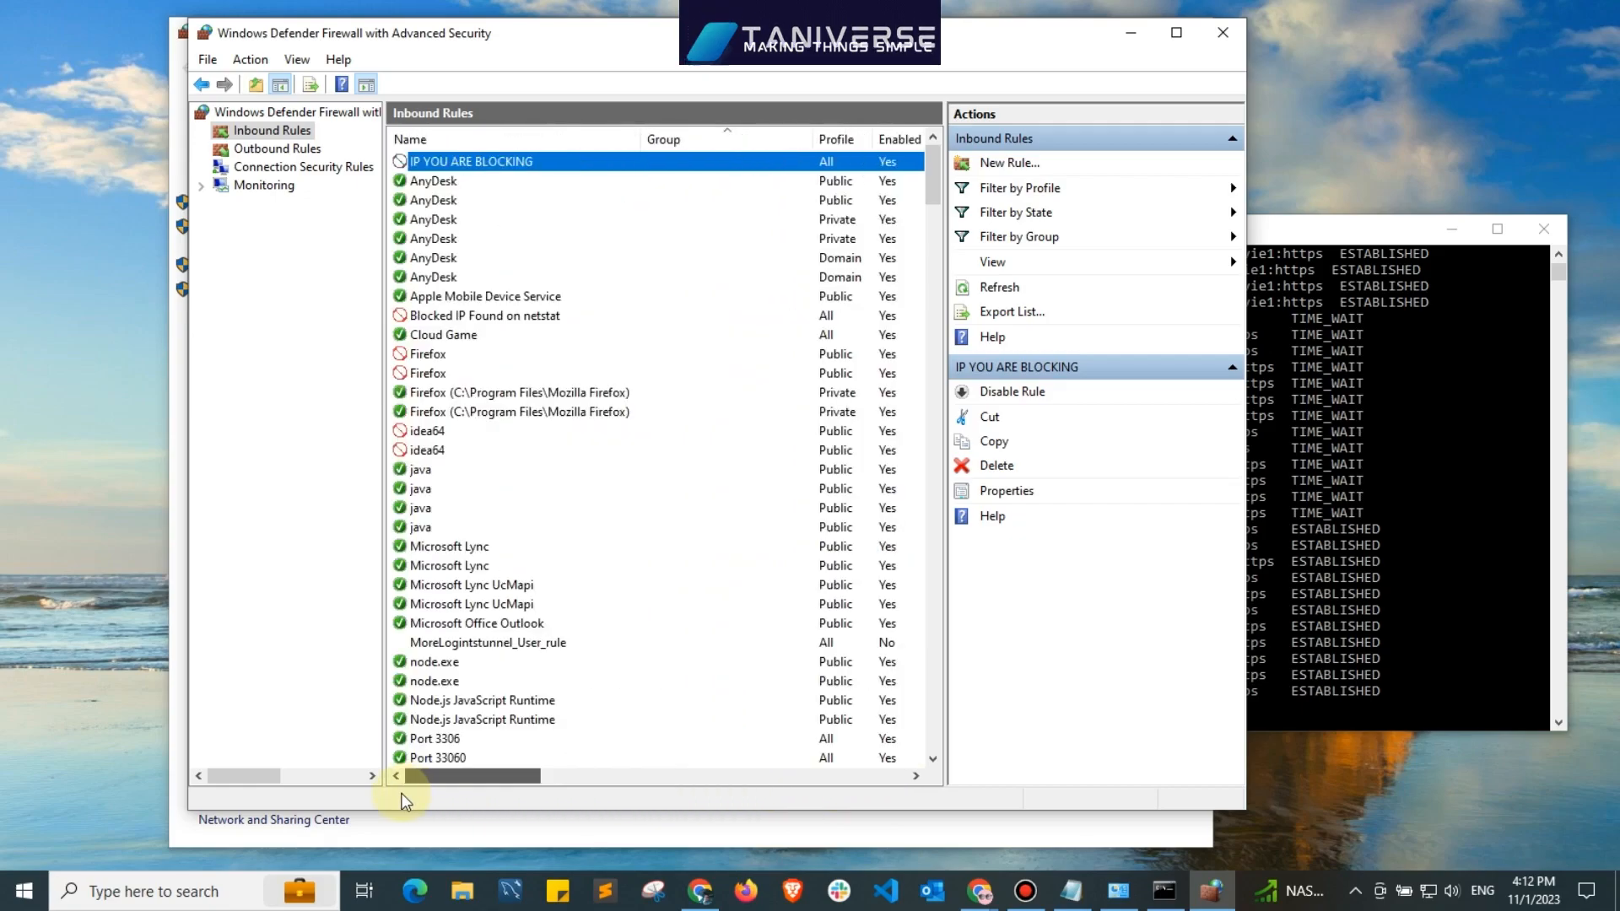
Start a new custom outbound rule that applies to all programs and any protocol type.
{"action": "left_click", "coordinate": [253, 150]}
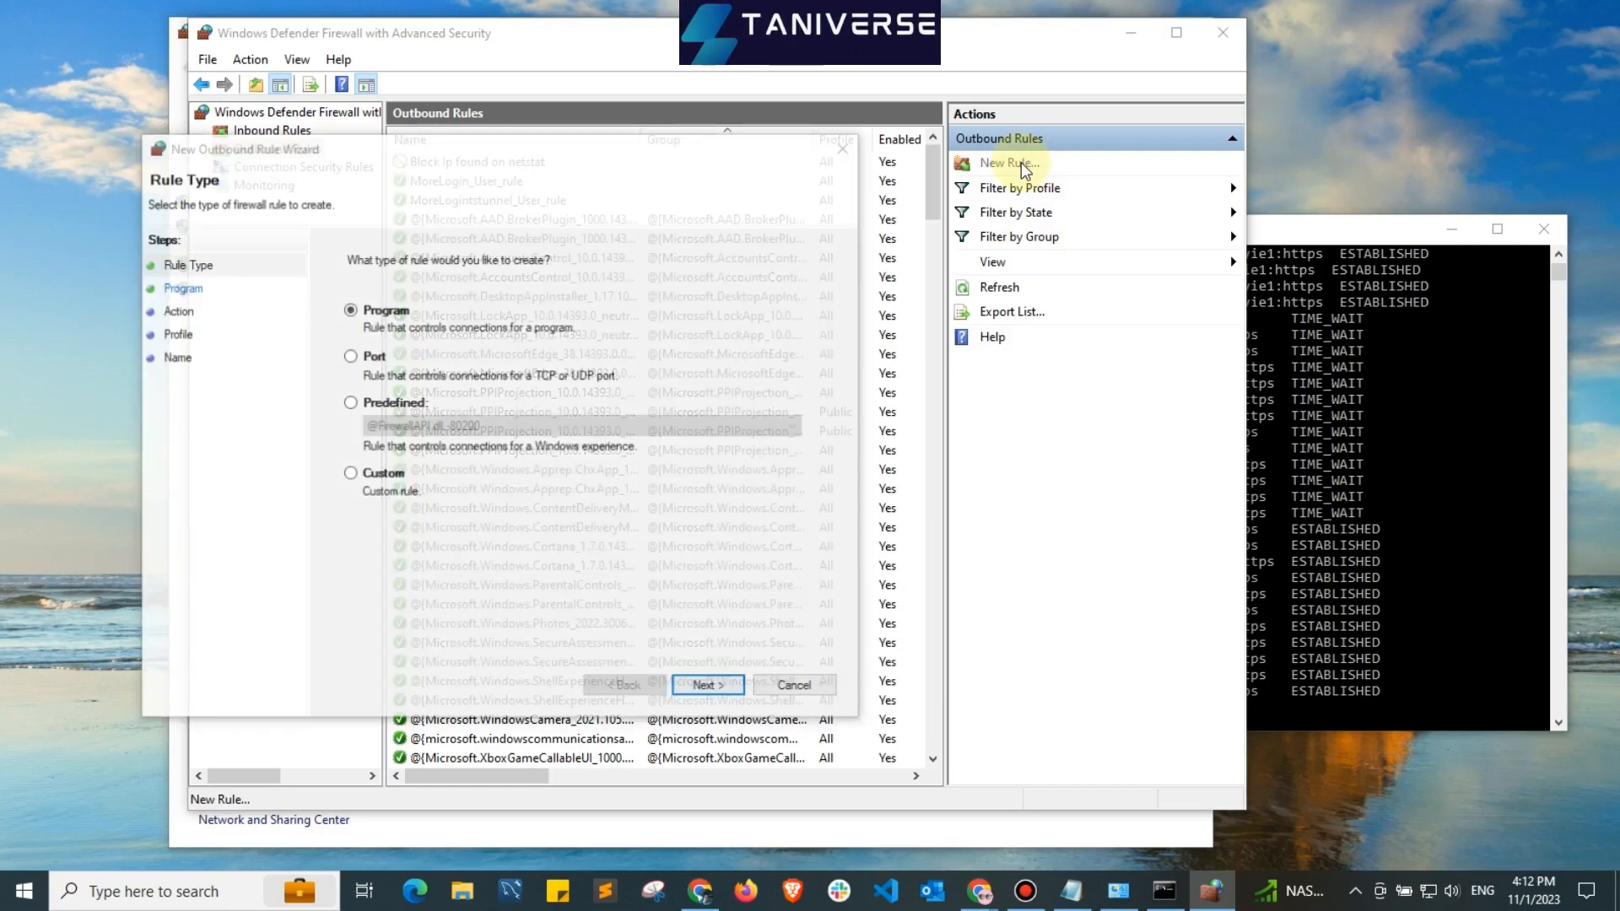
{"action": "left_click_drag", "start_coordinate": [585, 144], "coordinate": [820, 100]}
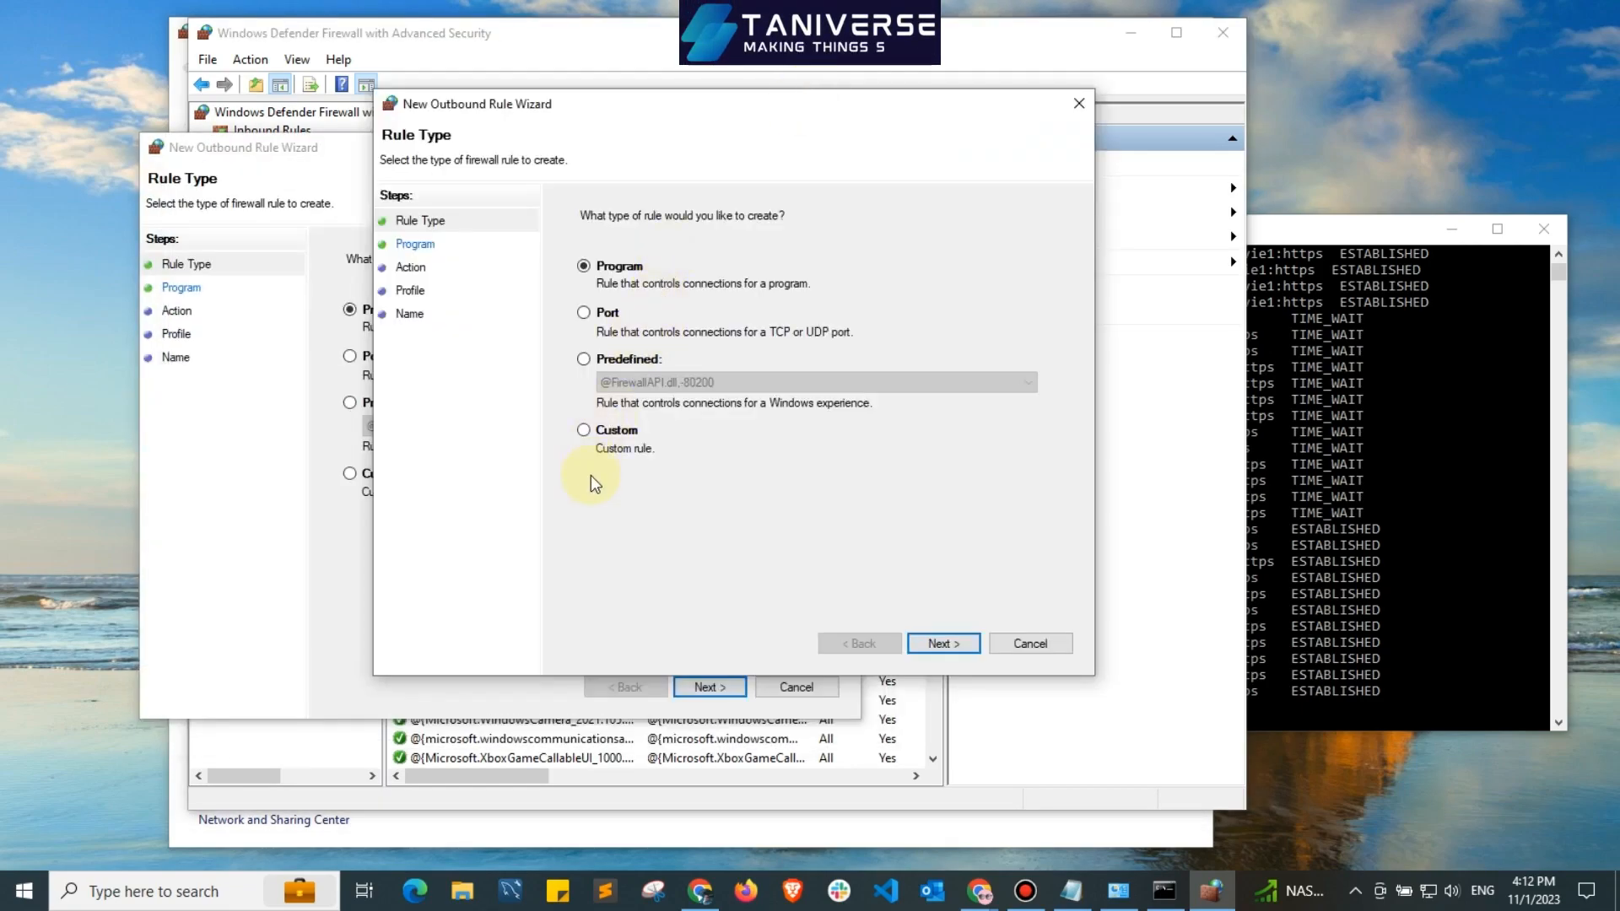
{"action": "left_click", "coordinate": [588, 434]}
{"action": "left_click", "coordinate": [943, 643]}
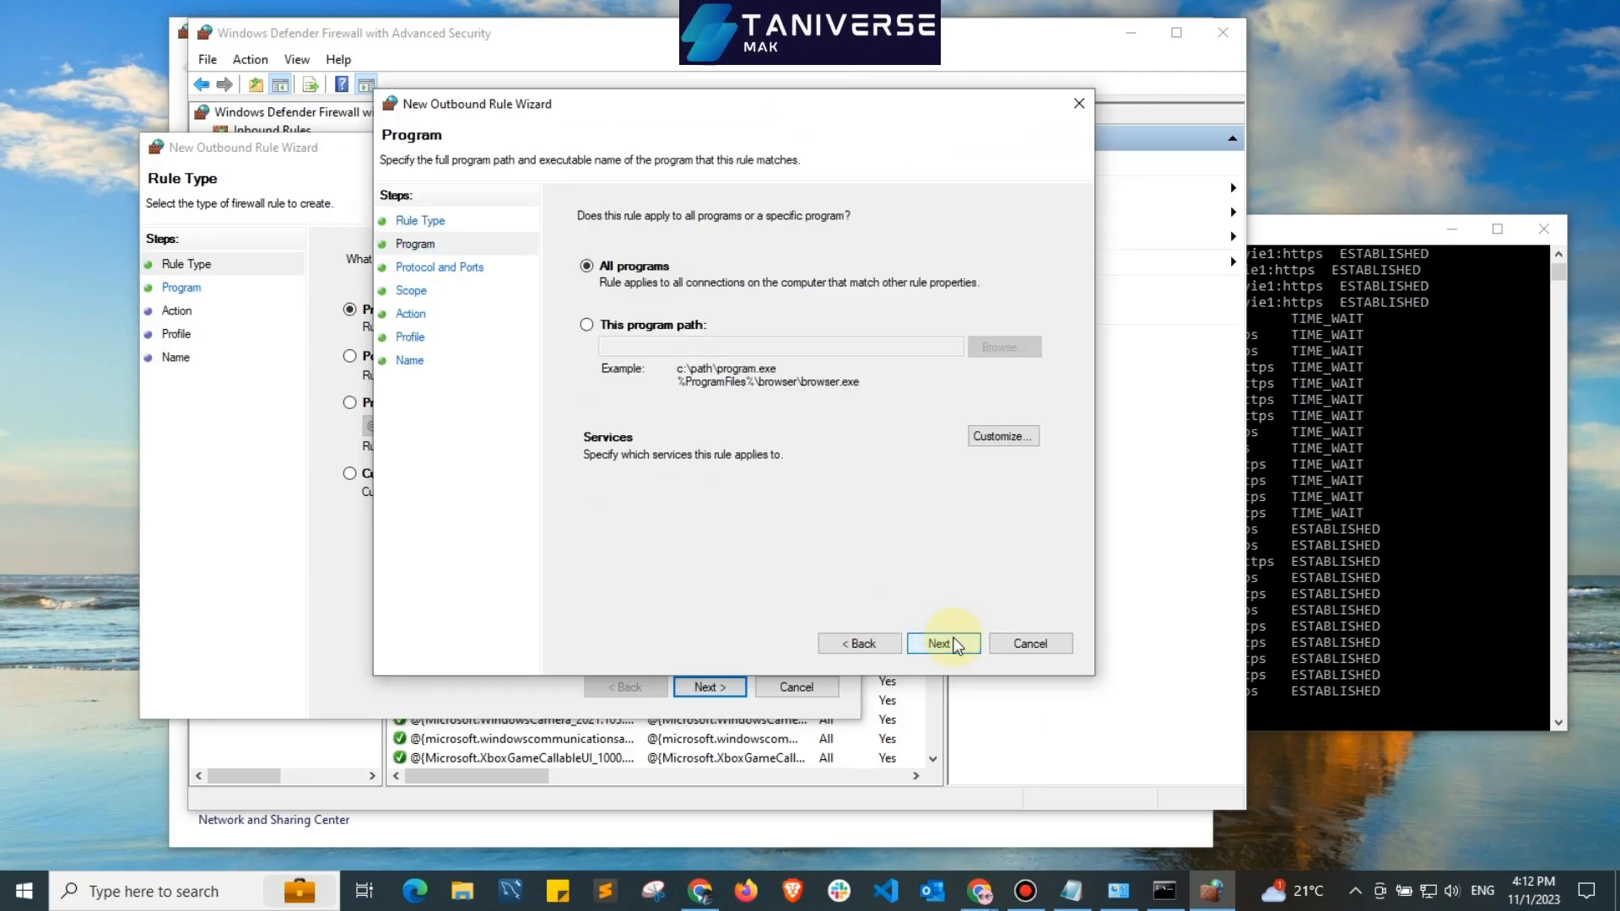
{"action": "left_click", "coordinate": [956, 644]}
{"action": "left_click", "coordinate": [956, 644]}
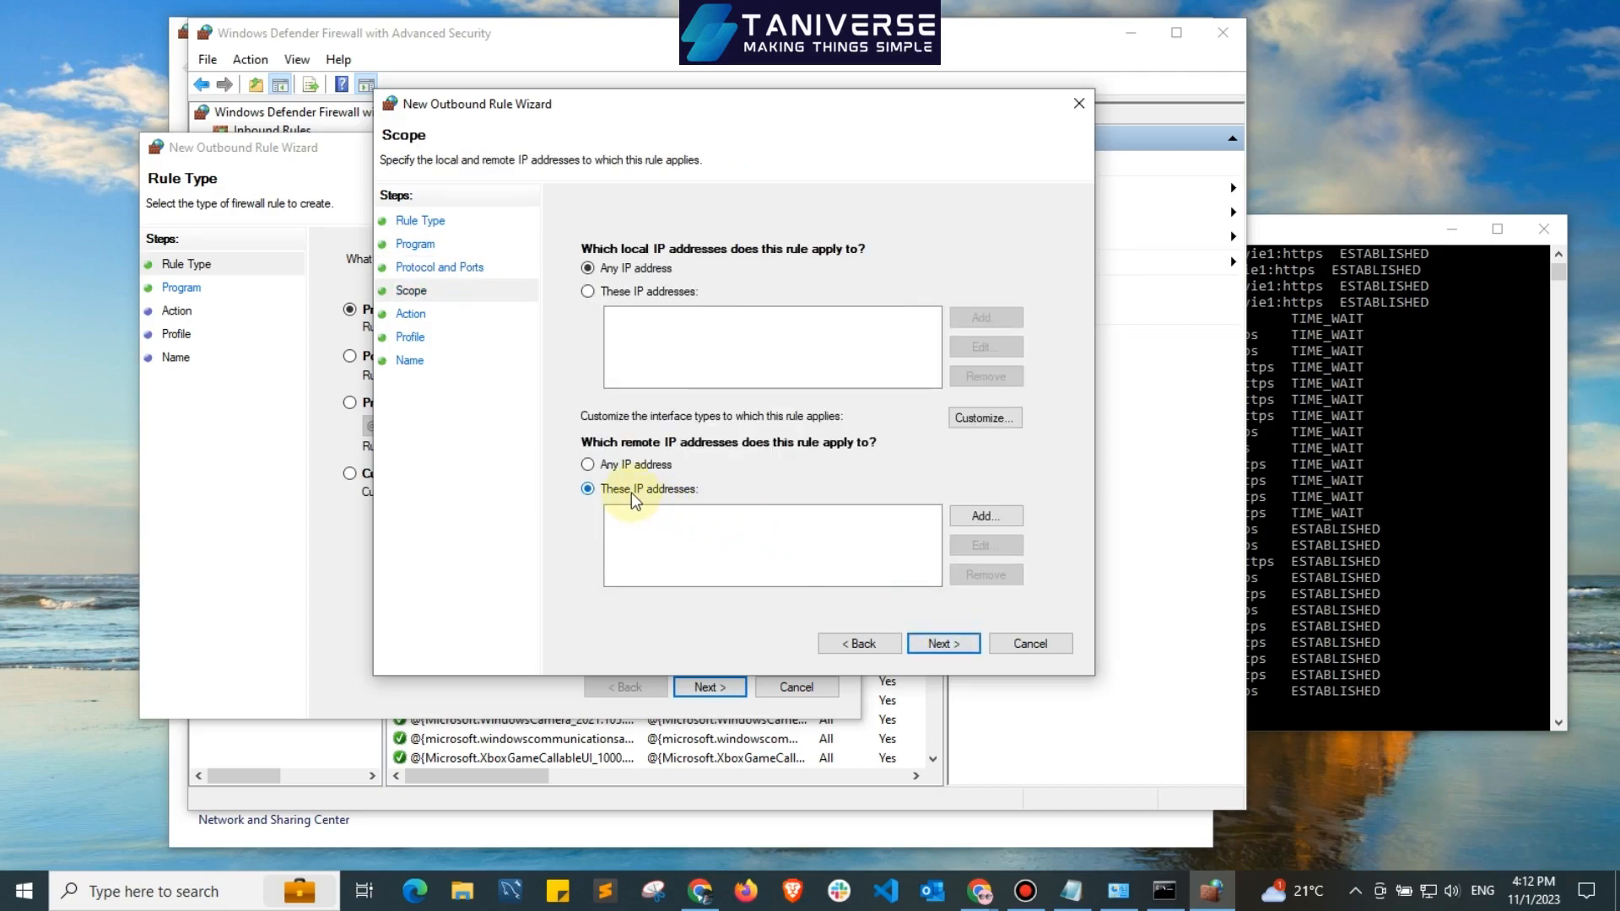
Limit the outbound rule to the remote IP address 192.168.0.12 by pasting the copied address.
{"action": "left_click", "coordinate": [998, 518]}
{"action": "key", "text": "ctrl+v"}
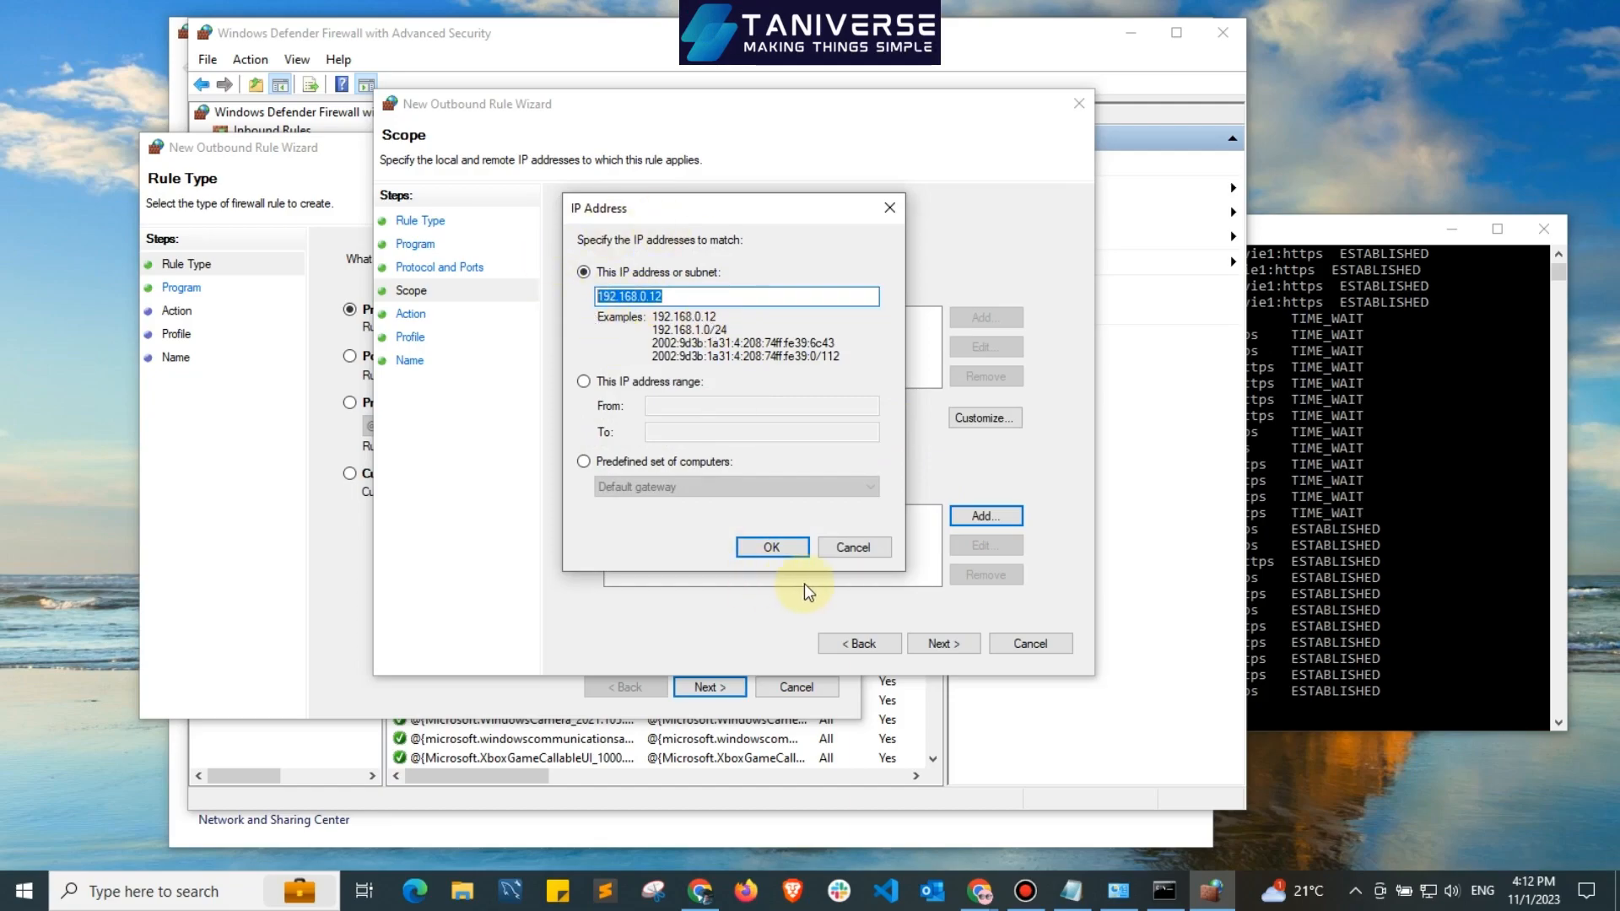
{"action": "left_click", "coordinate": [771, 548]}
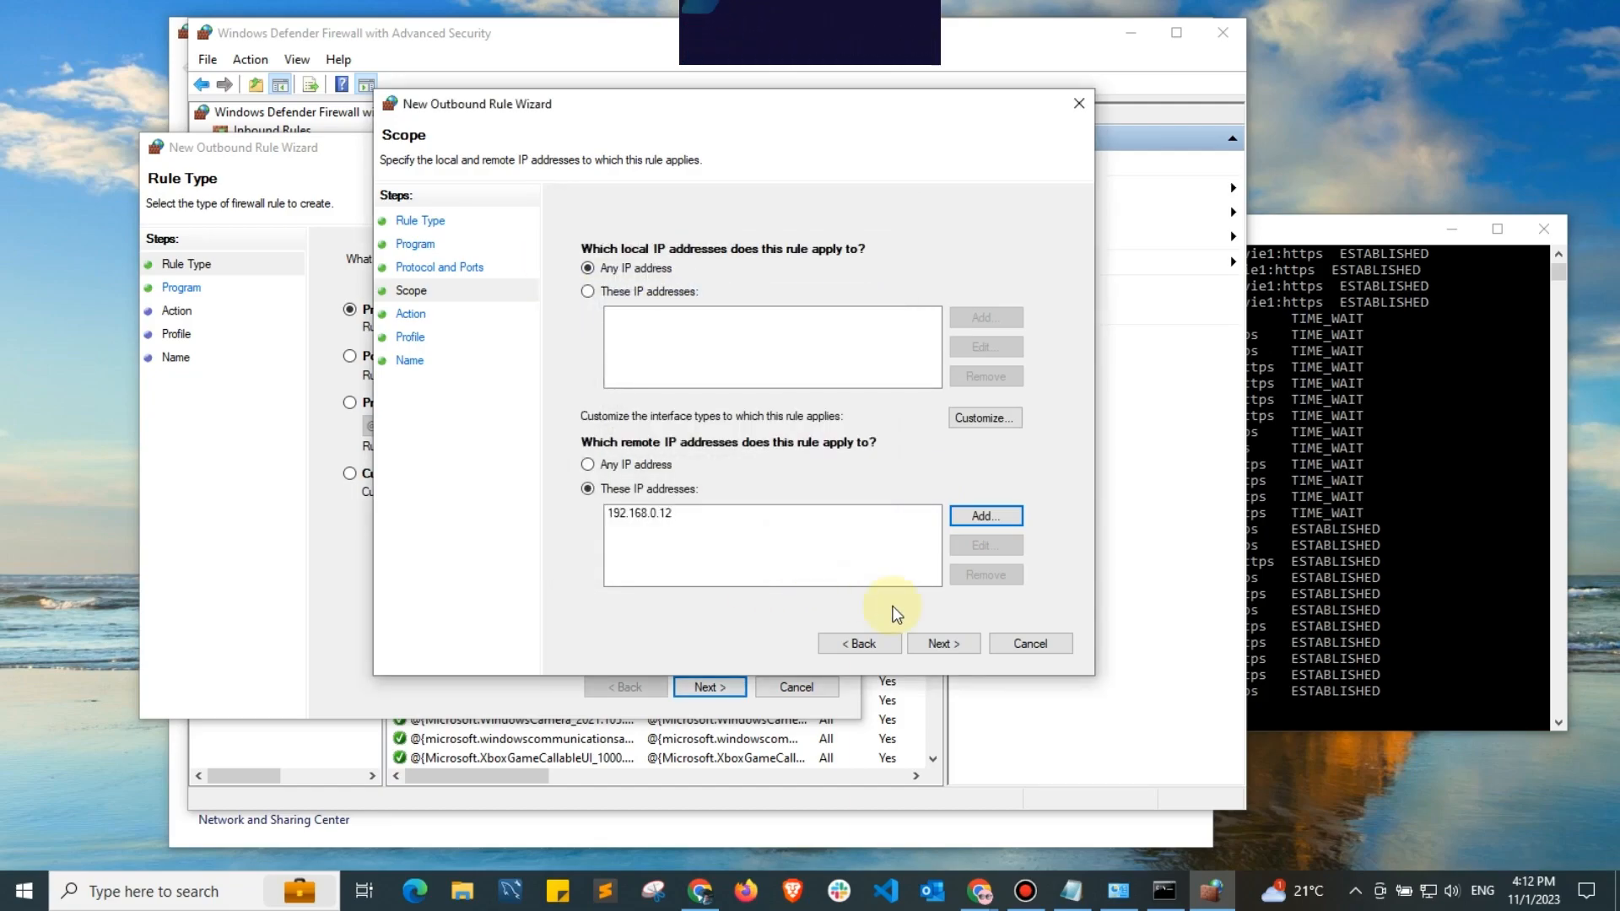
{"action": "left_click", "coordinate": [941, 643]}
Set the outbound rule's action to Block the connection.
{"action": "left_click", "coordinate": [960, 645]}
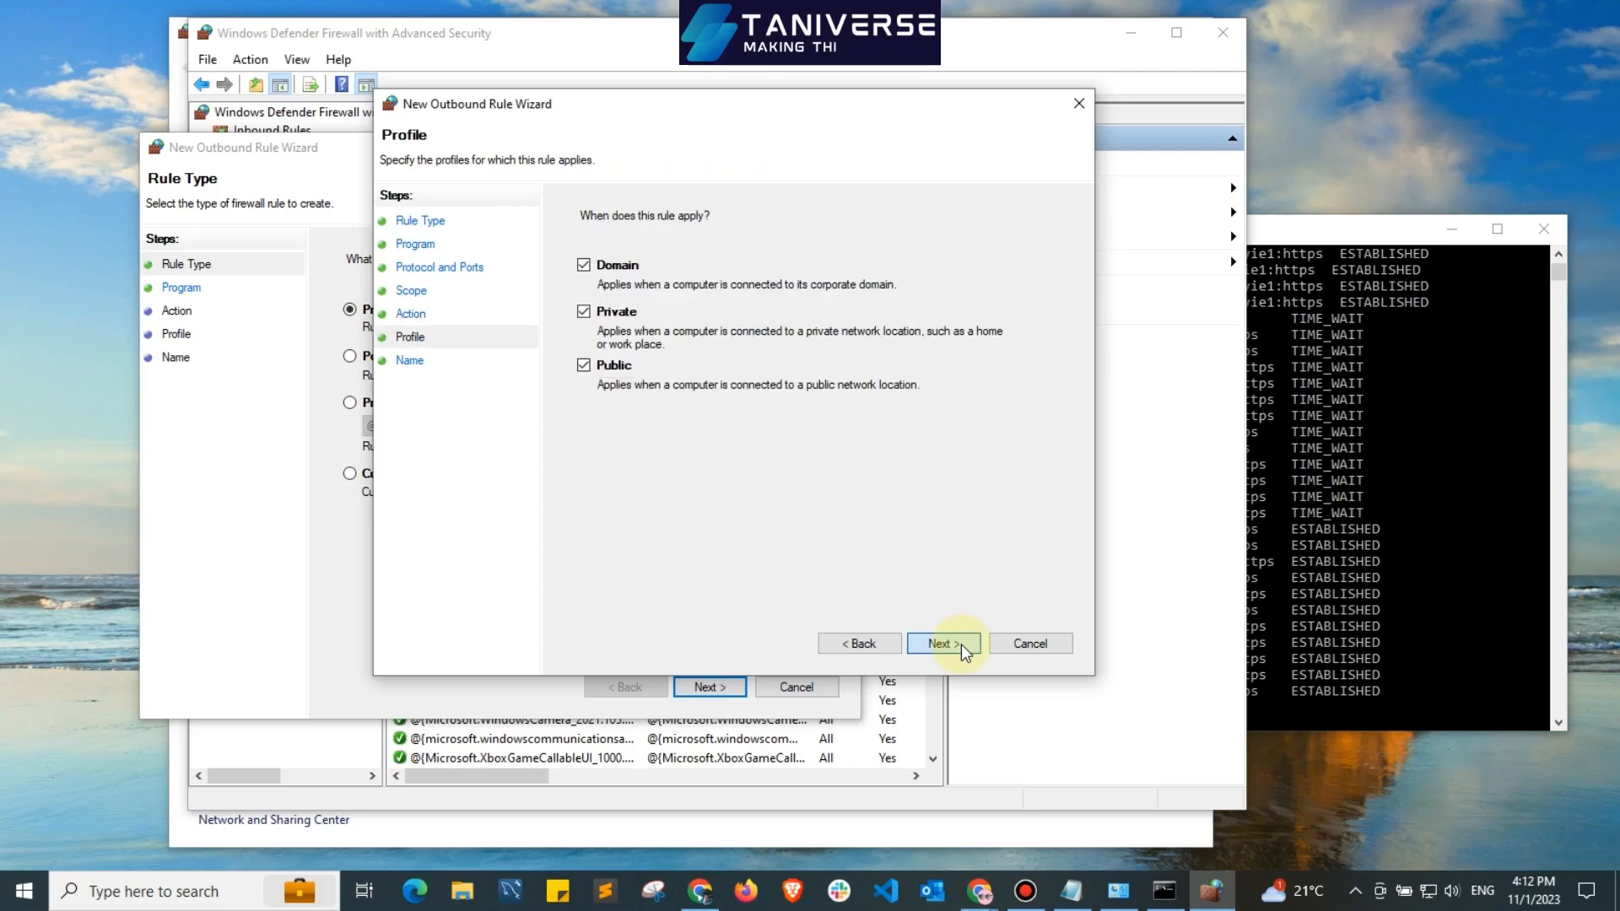
{"action": "left_click", "coordinate": [854, 644]}
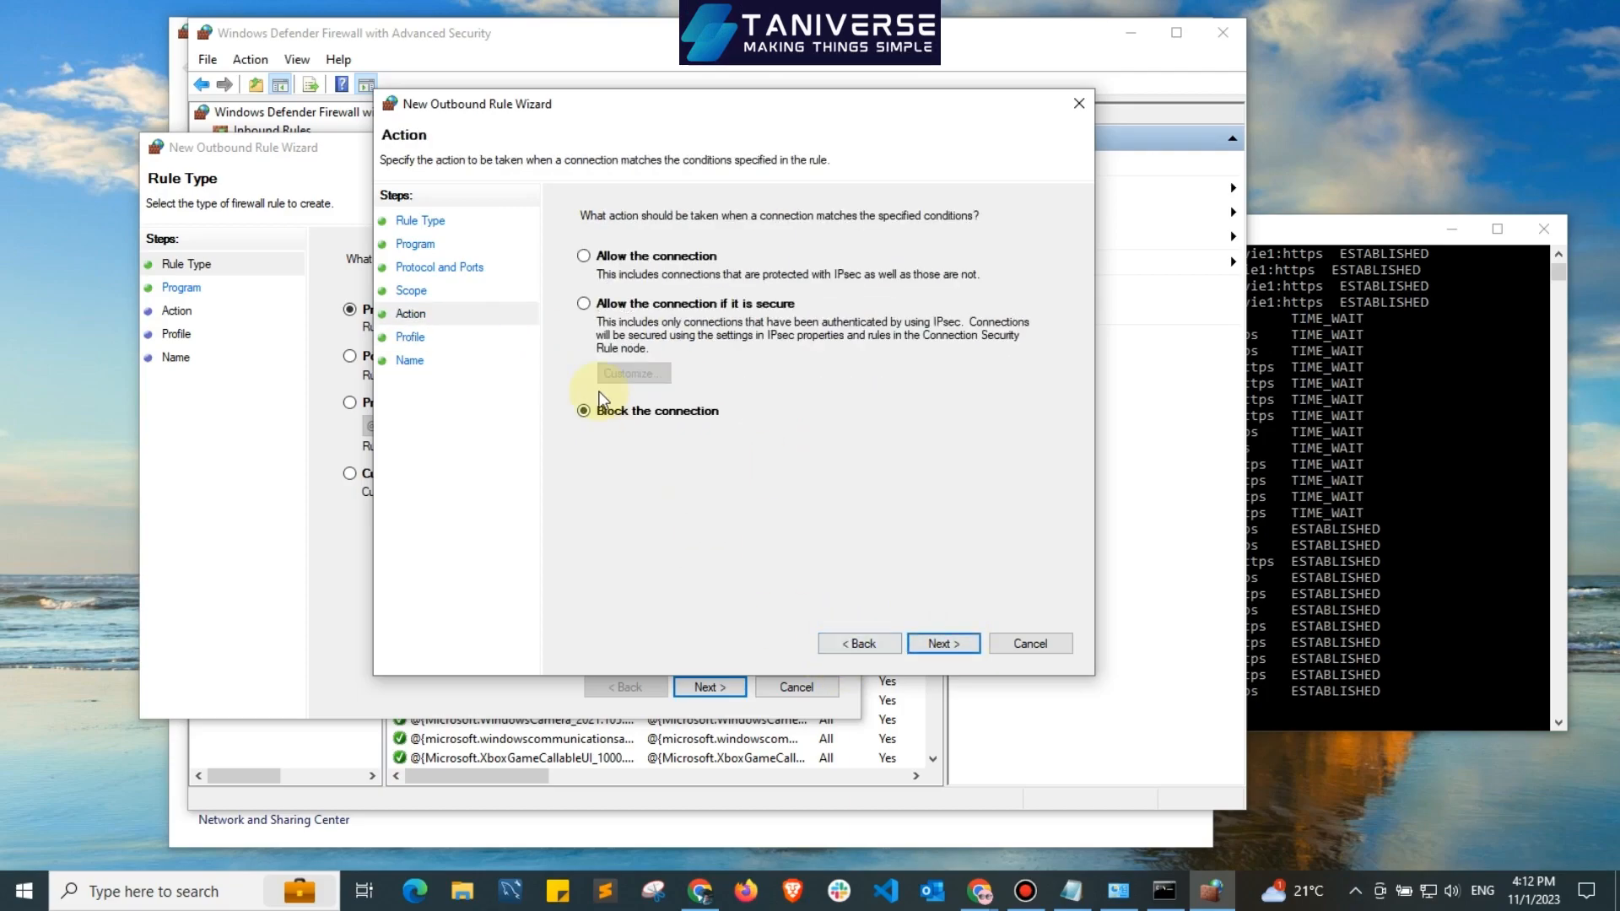
{"action": "left_click", "coordinate": [933, 654]}
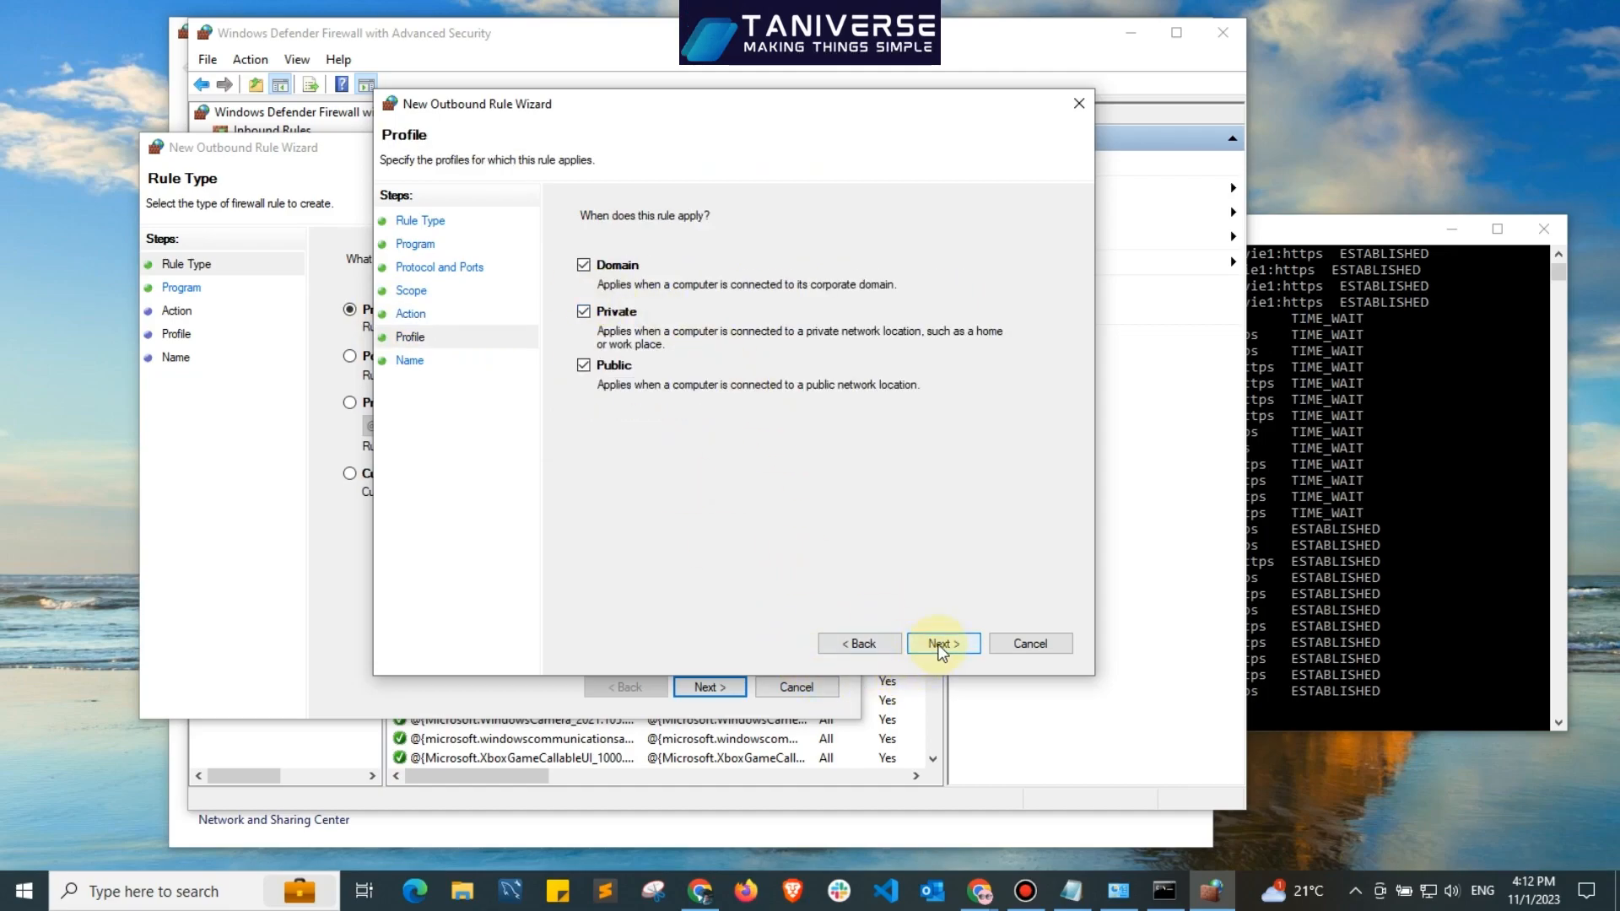
Apply the outbound rule to the Domain, Private and Public profiles, name it IP YOU WANT TO BLOCK, and close the leftover rule wizard.
{"action": "left_click", "coordinate": [941, 646]}
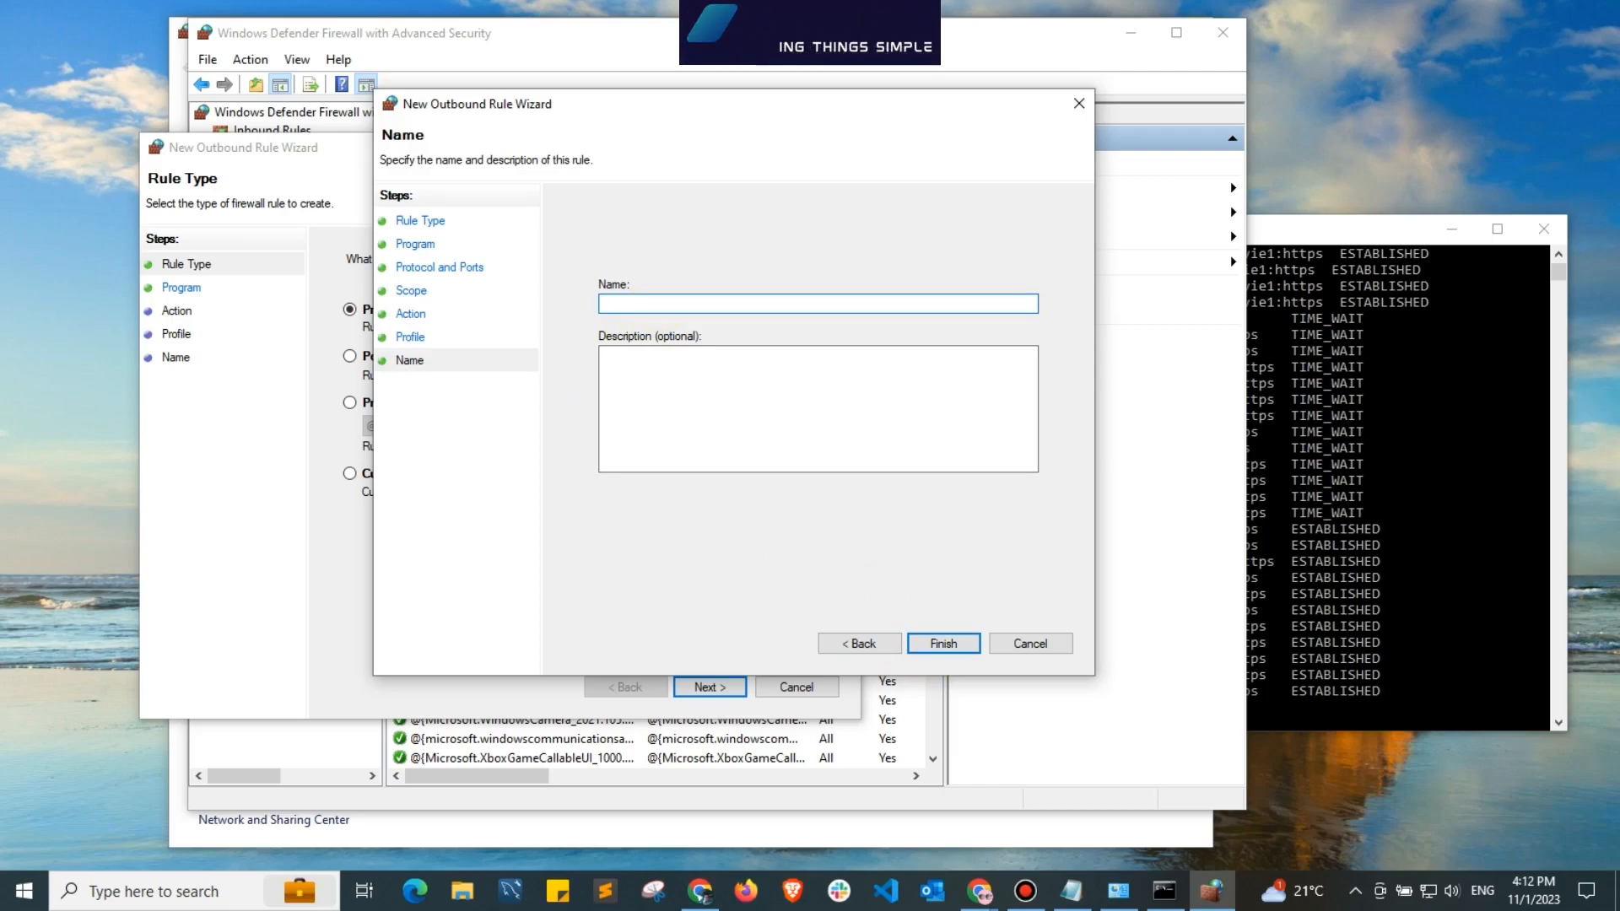
{"action": "type", "text": "IP YOU WANT TO"}
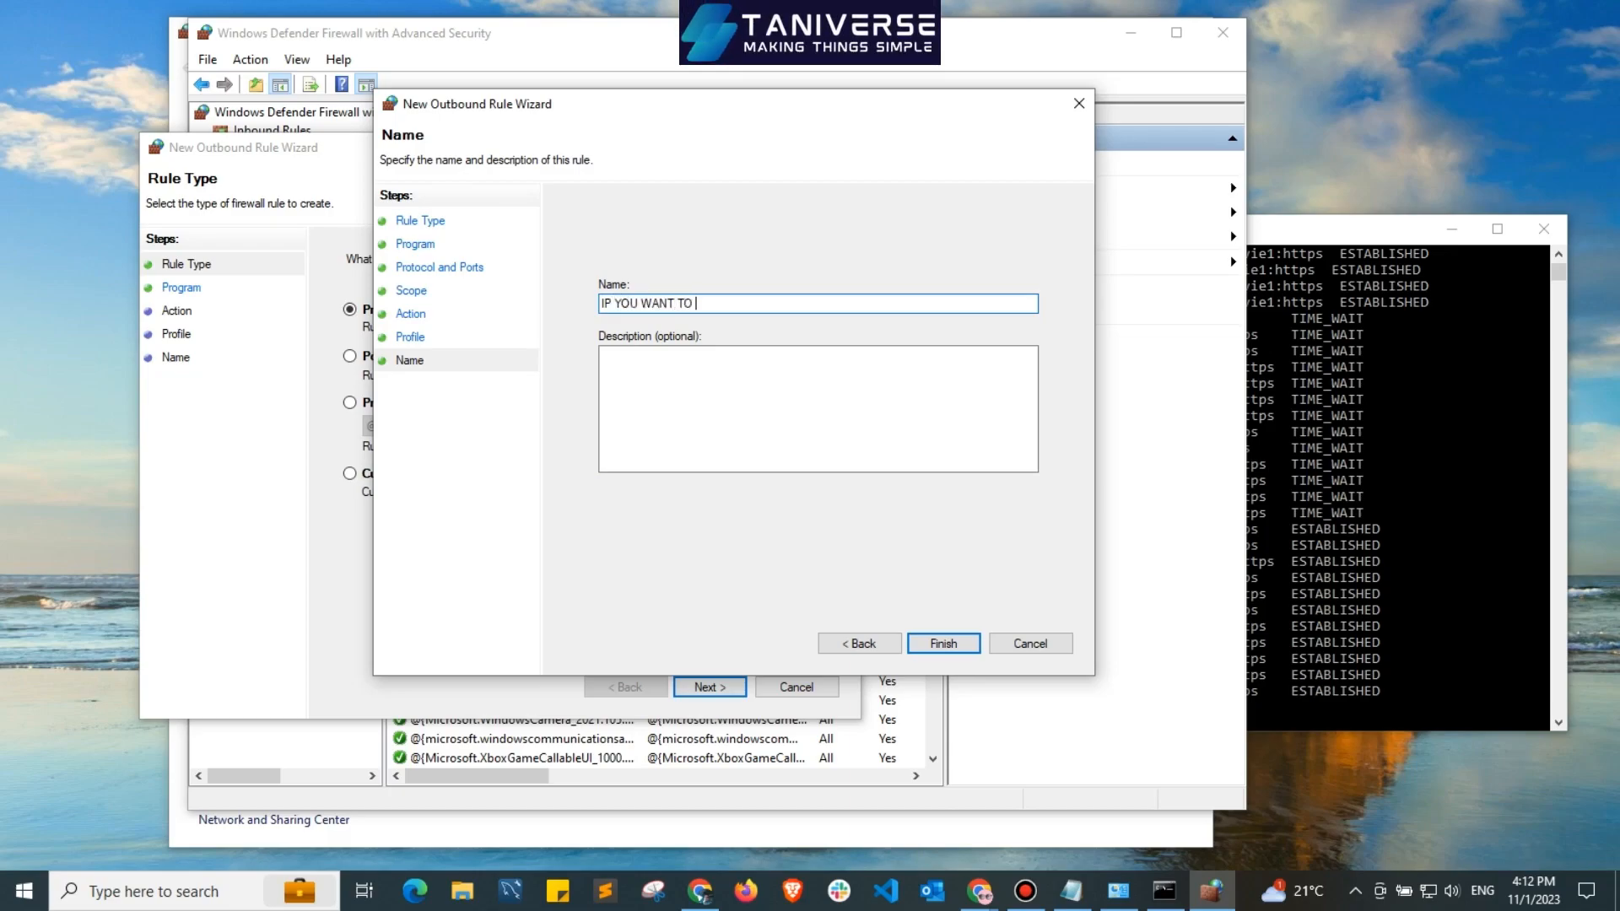
{"action": "type", "text": " BLOCK"}
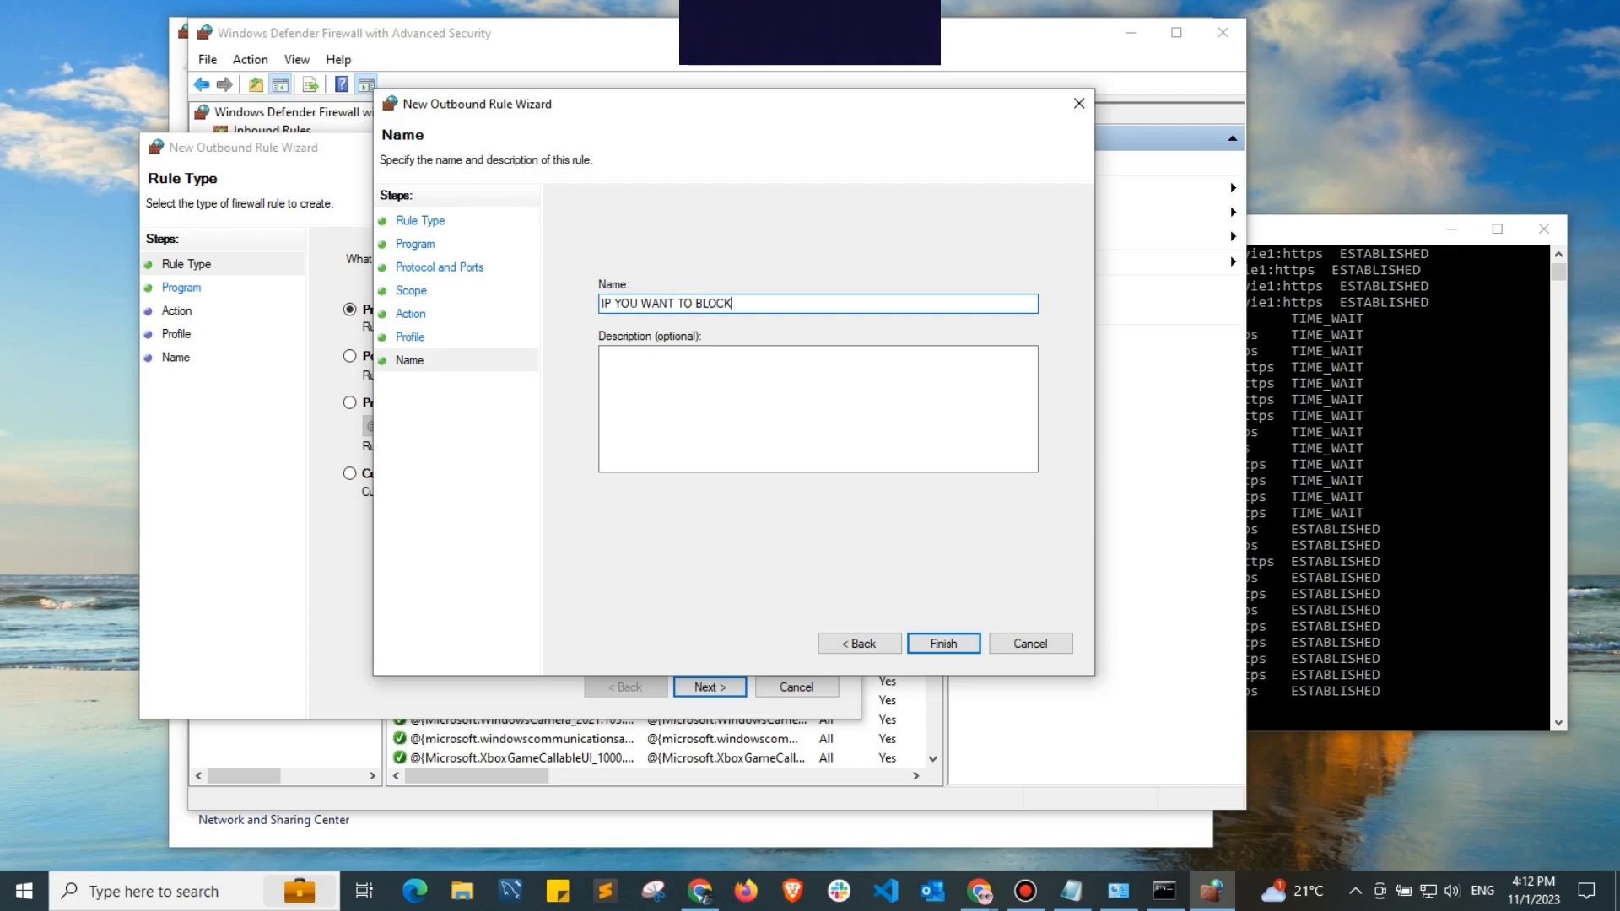
{"action": "left_click", "coordinate": [950, 643]}
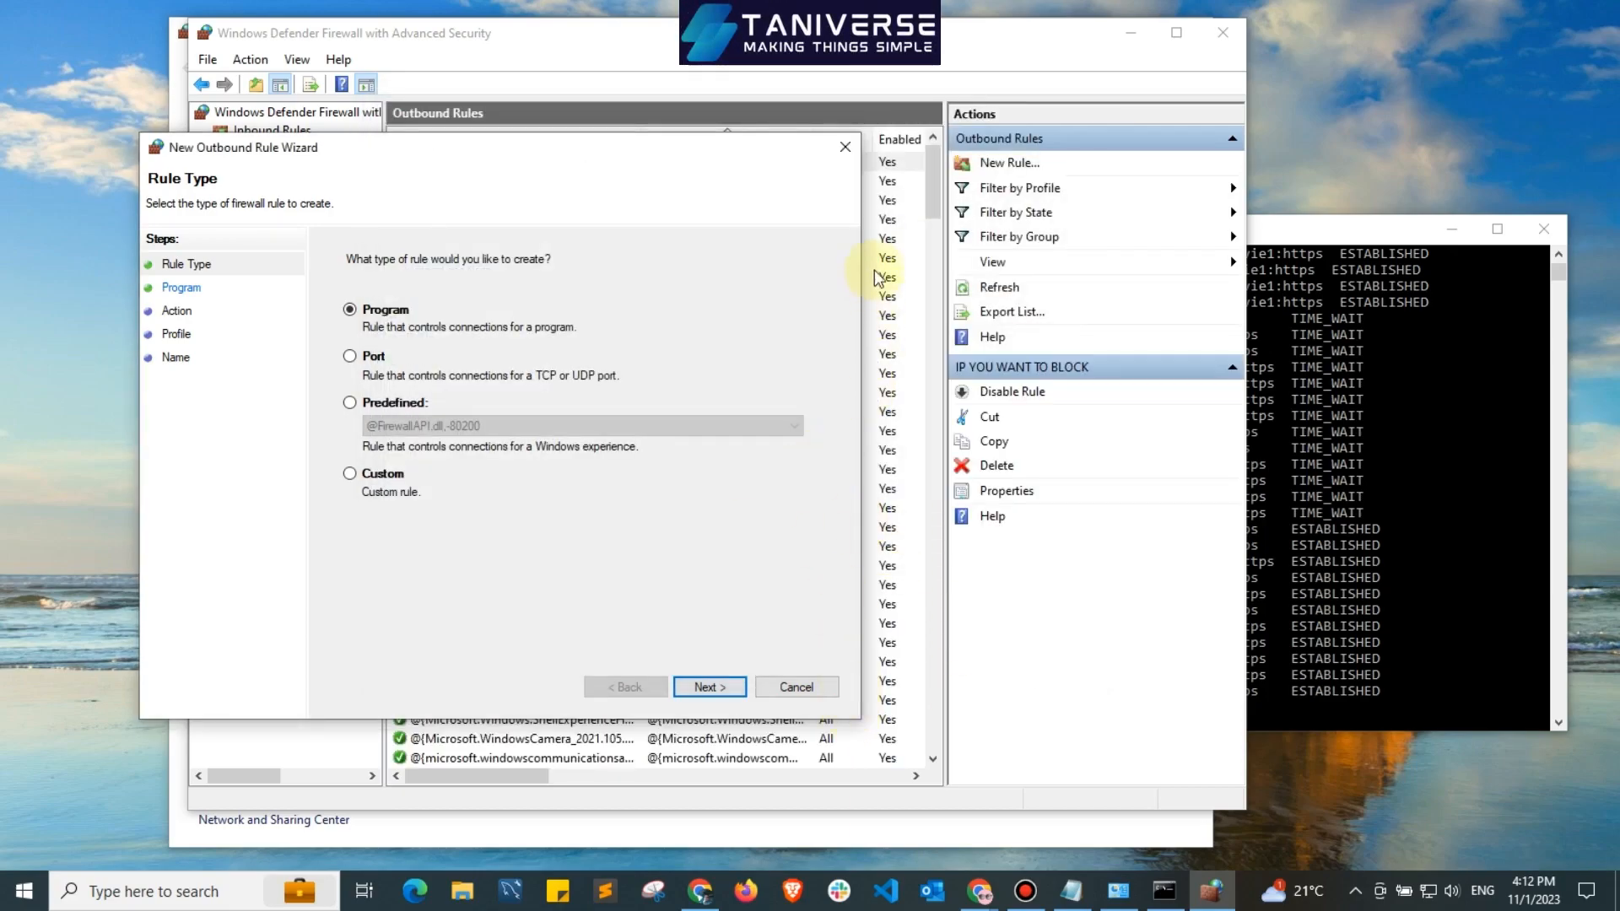
{"action": "left_click", "coordinate": [845, 147]}
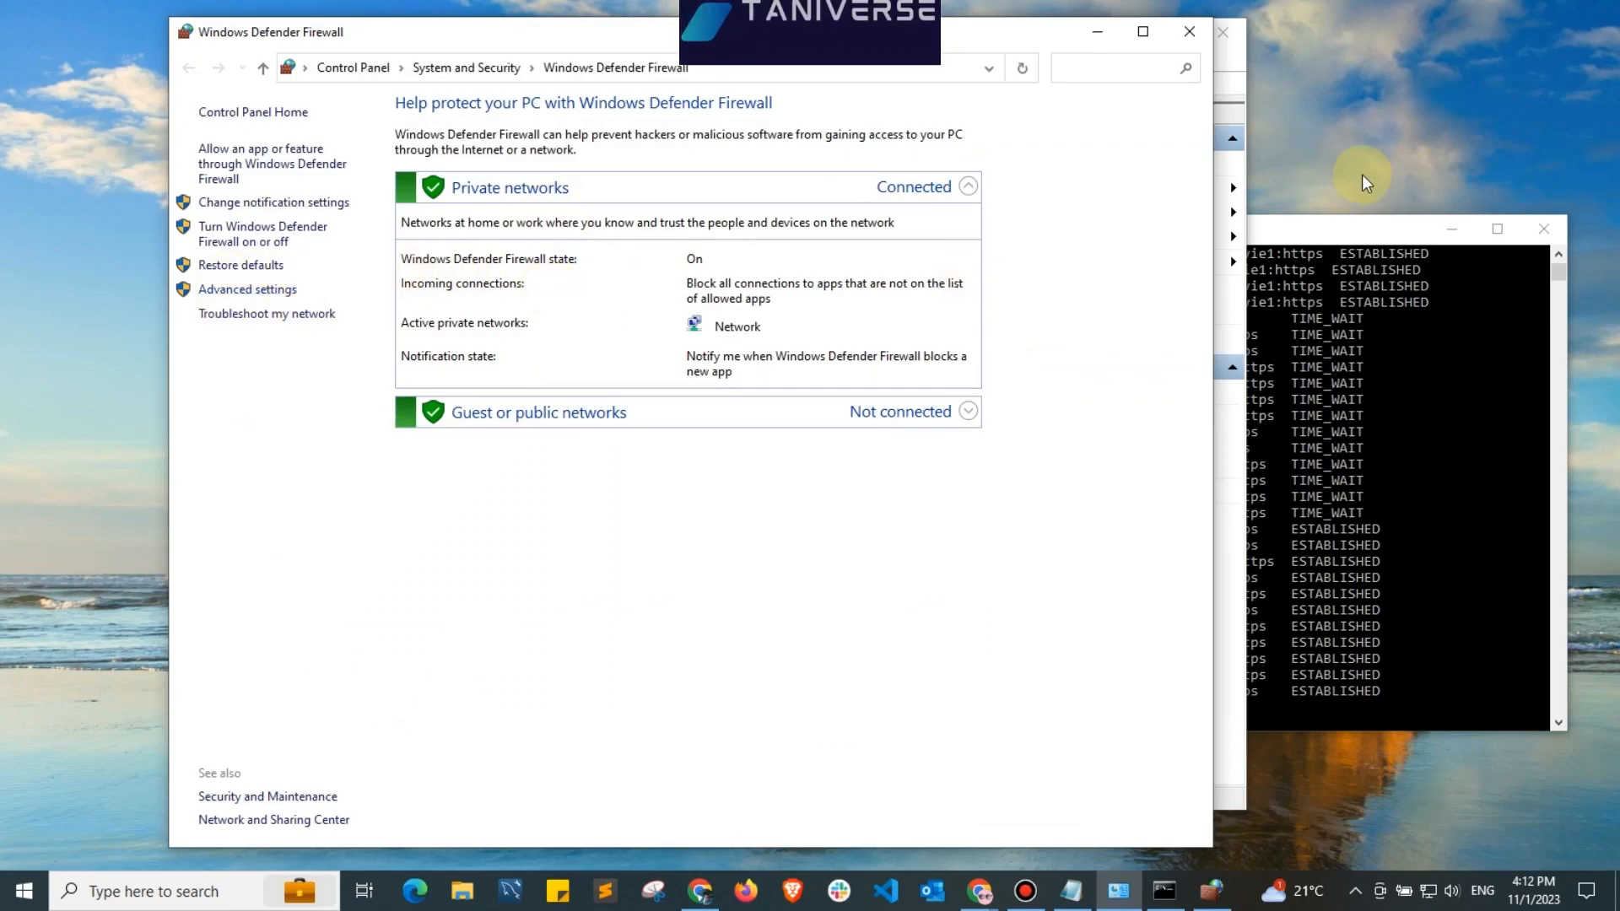
Rearrange the firewall windows and look at the IP YOU WANT TO BLOCK rule in the outbound rules list.
{"action": "left_click_drag", "start_coordinate": [999, 34], "coordinate": [892, 89]}
{"action": "left_click_drag", "start_coordinate": [757, 39], "coordinate": [789, 43]}
{"action": "left_click", "coordinate": [276, 151]}
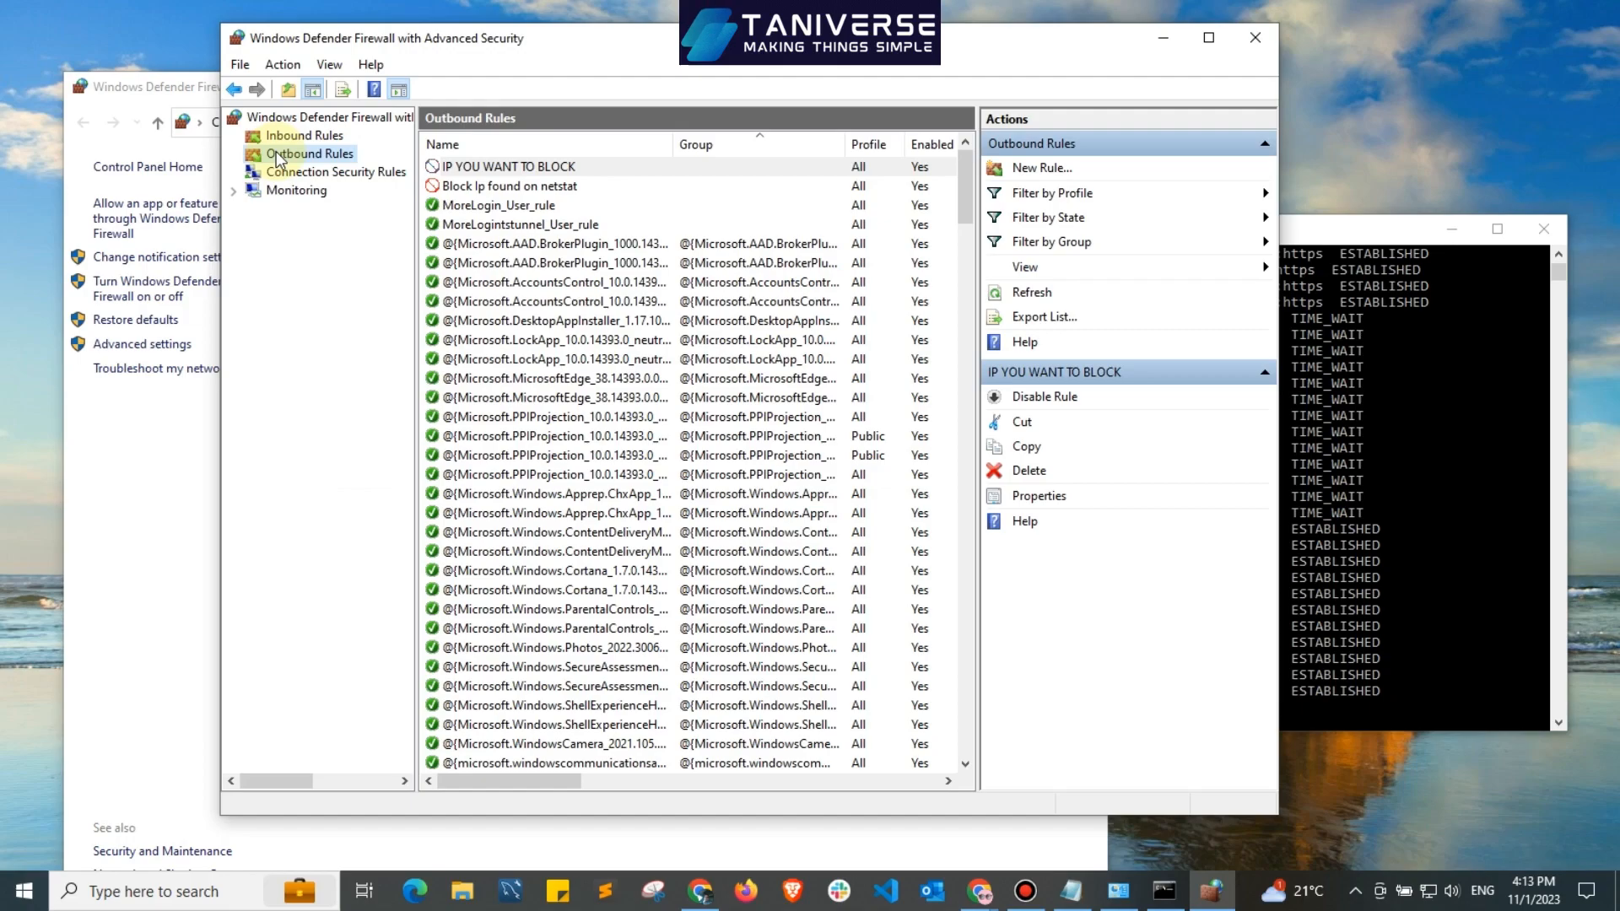
{"action": "left_click", "coordinate": [562, 166]}
Delete the IP YOU ARE BLOCKING rule from the inbound rules.
{"action": "left_click", "coordinate": [297, 139]}
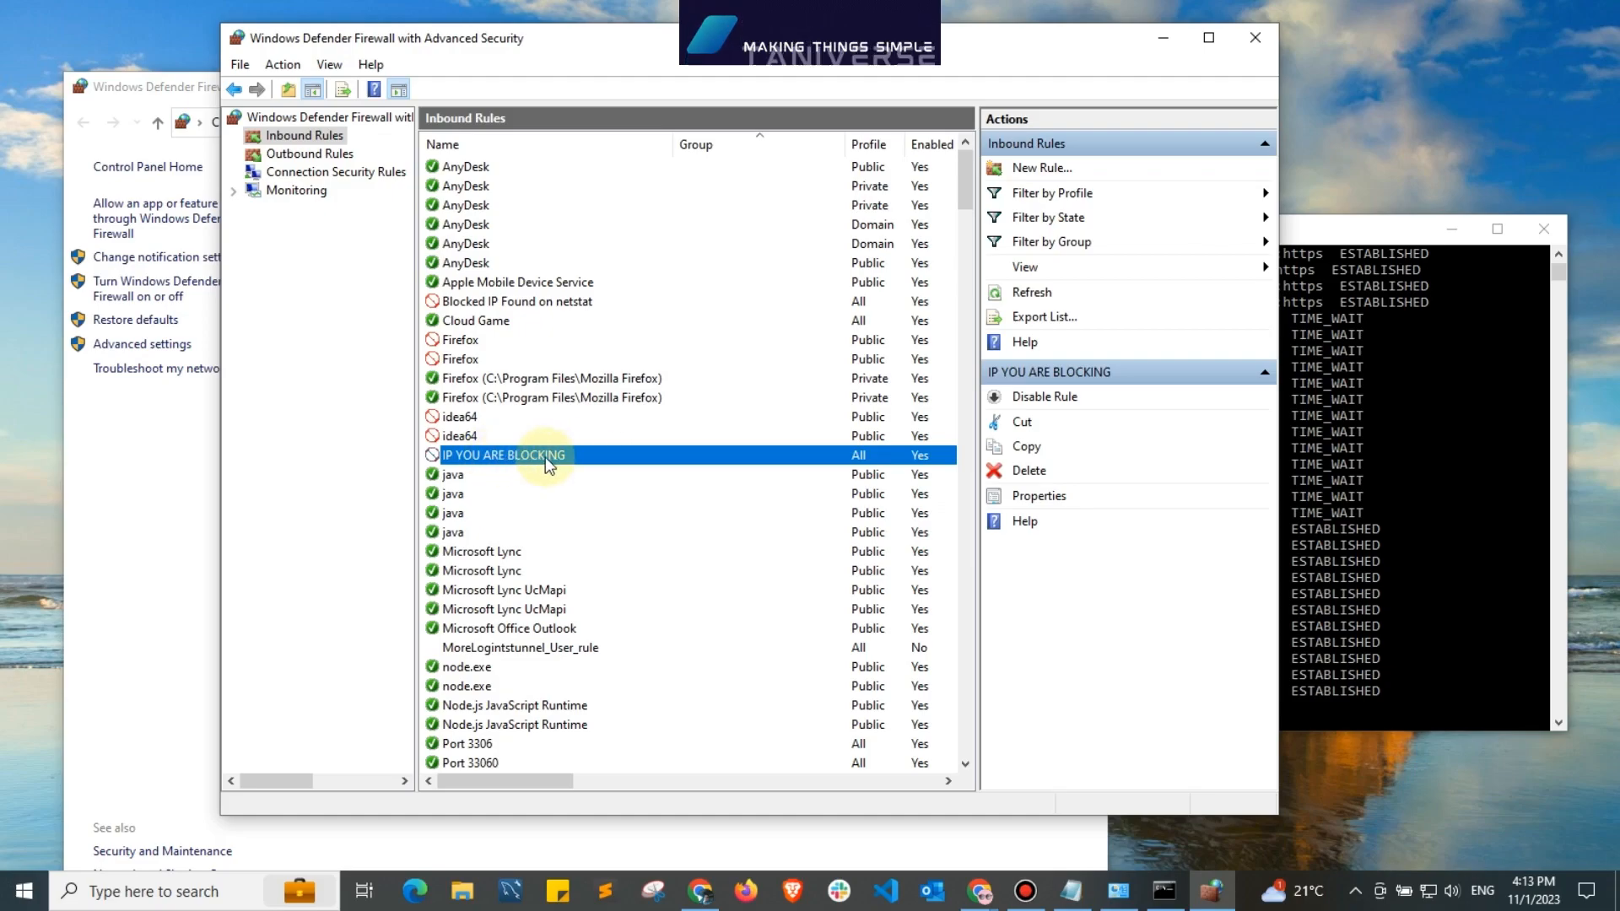
{"action": "left_click", "coordinate": [1030, 472]}
{"action": "left_click", "coordinate": [848, 517]}
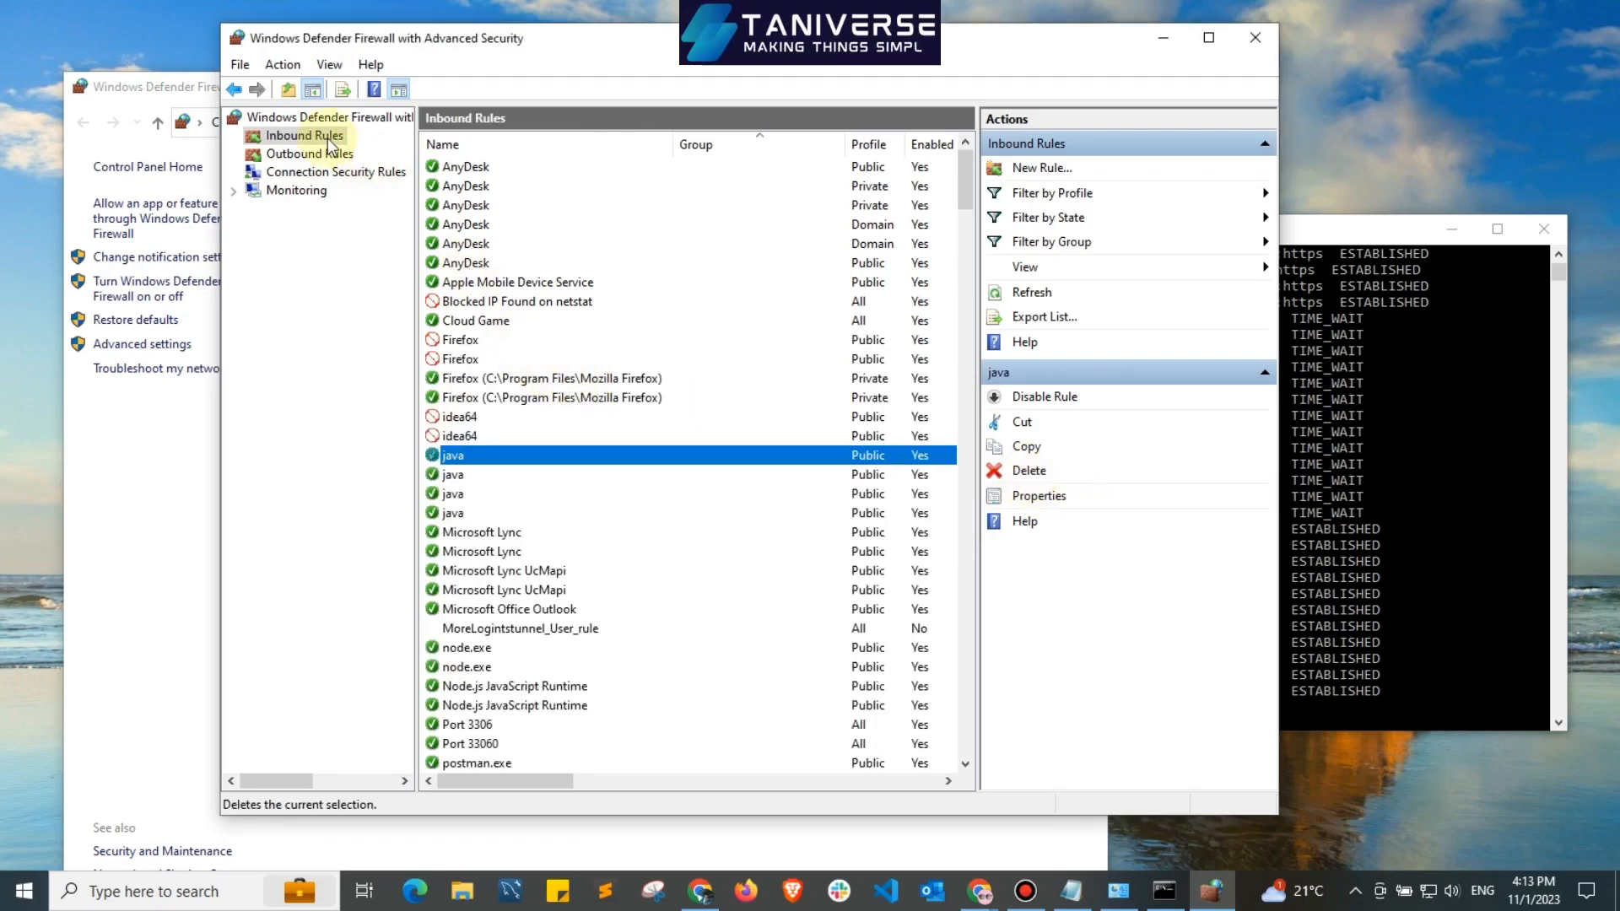
Delete the IP YOU WANT TO BLOCK rule from the outbound rules.
{"action": "left_click", "coordinate": [316, 157]}
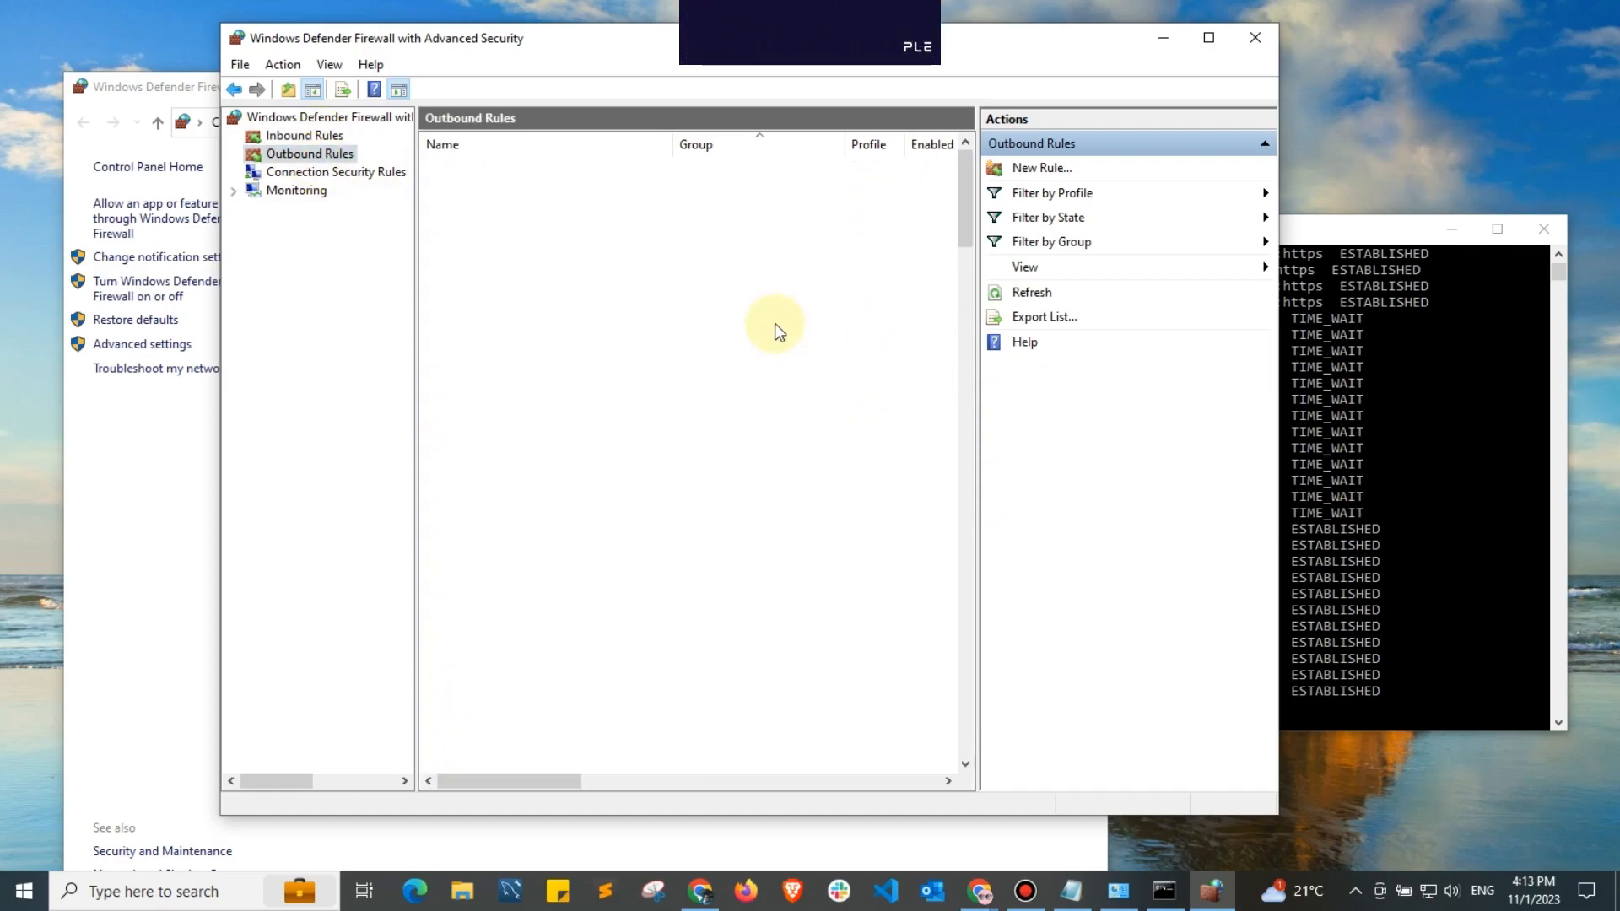
{"action": "left_click", "coordinate": [552, 188]}
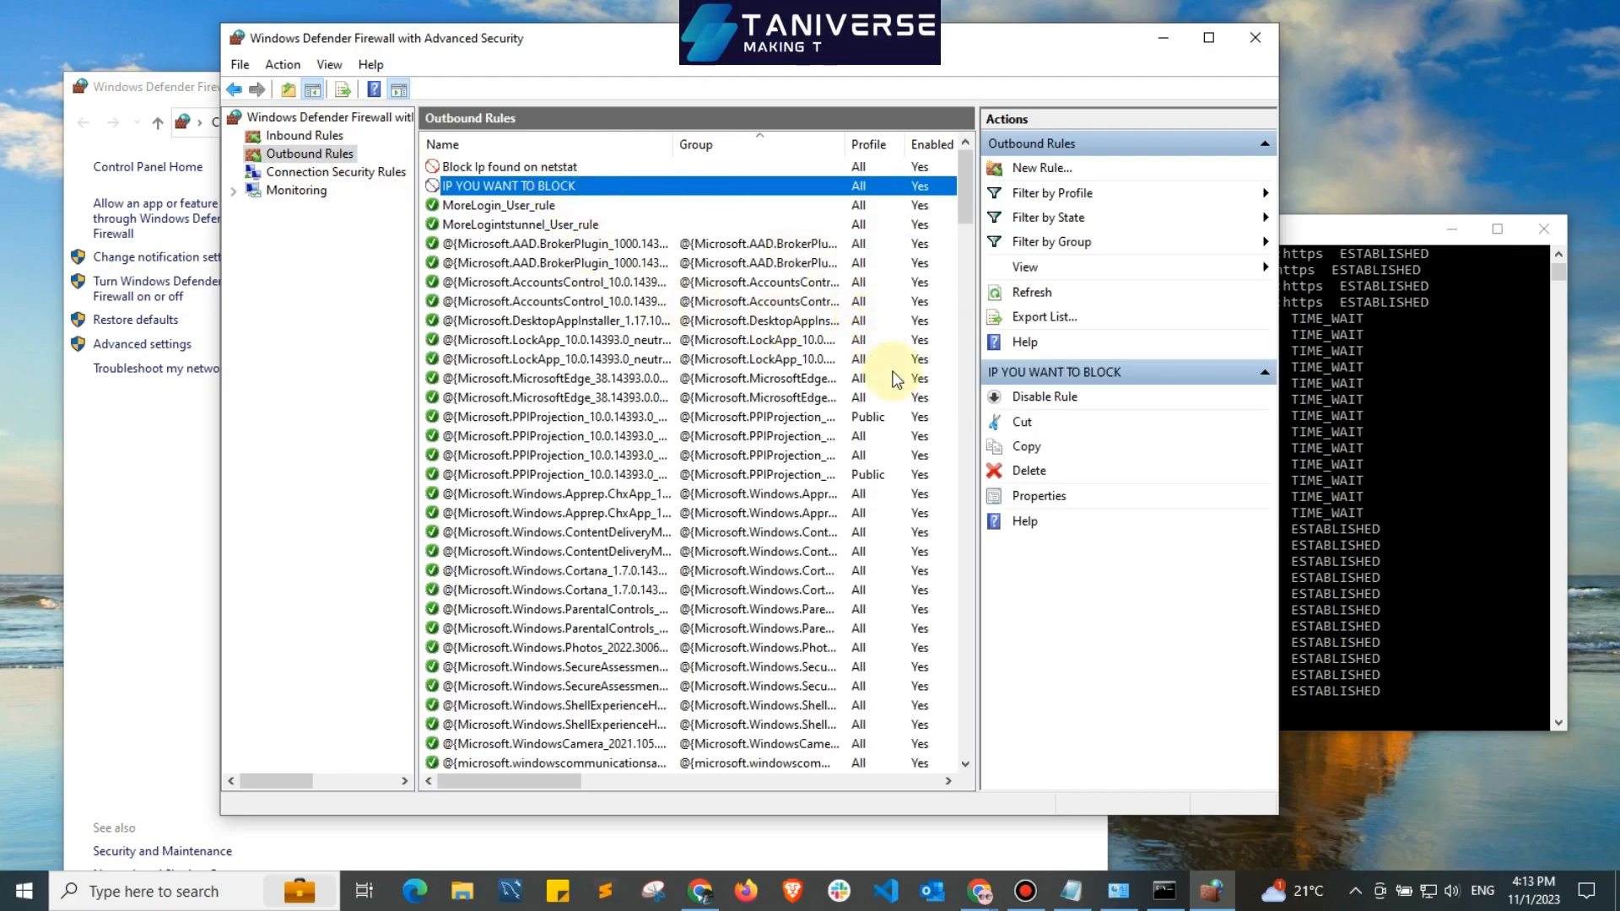
{"action": "left_click", "coordinate": [1047, 470]}
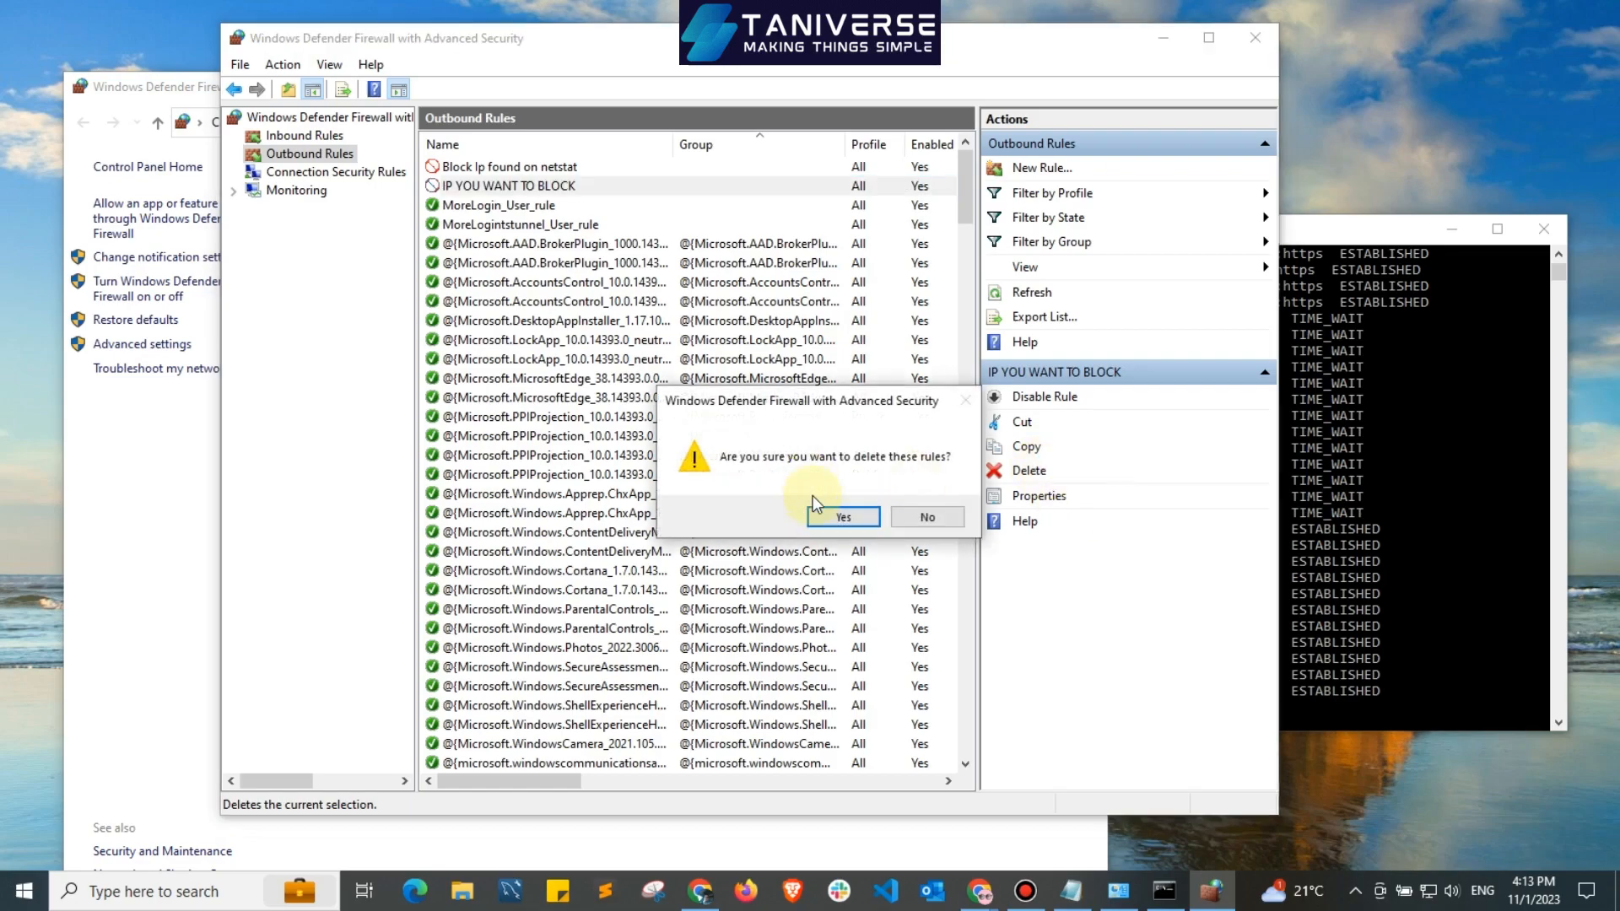
{"action": "left_click", "coordinate": [841, 517]}
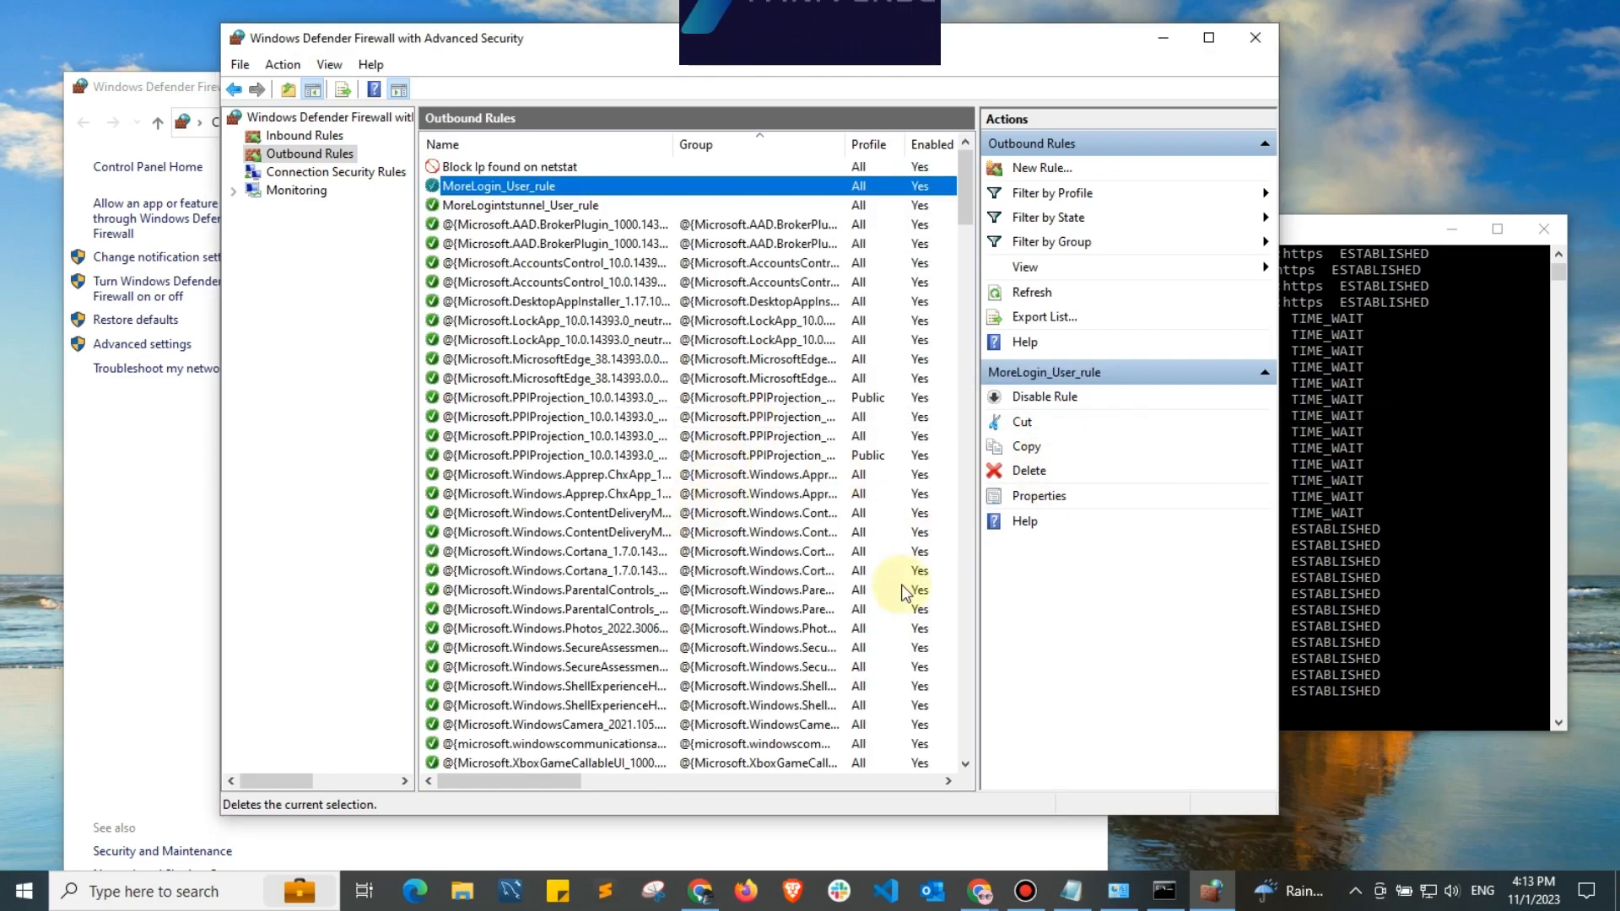